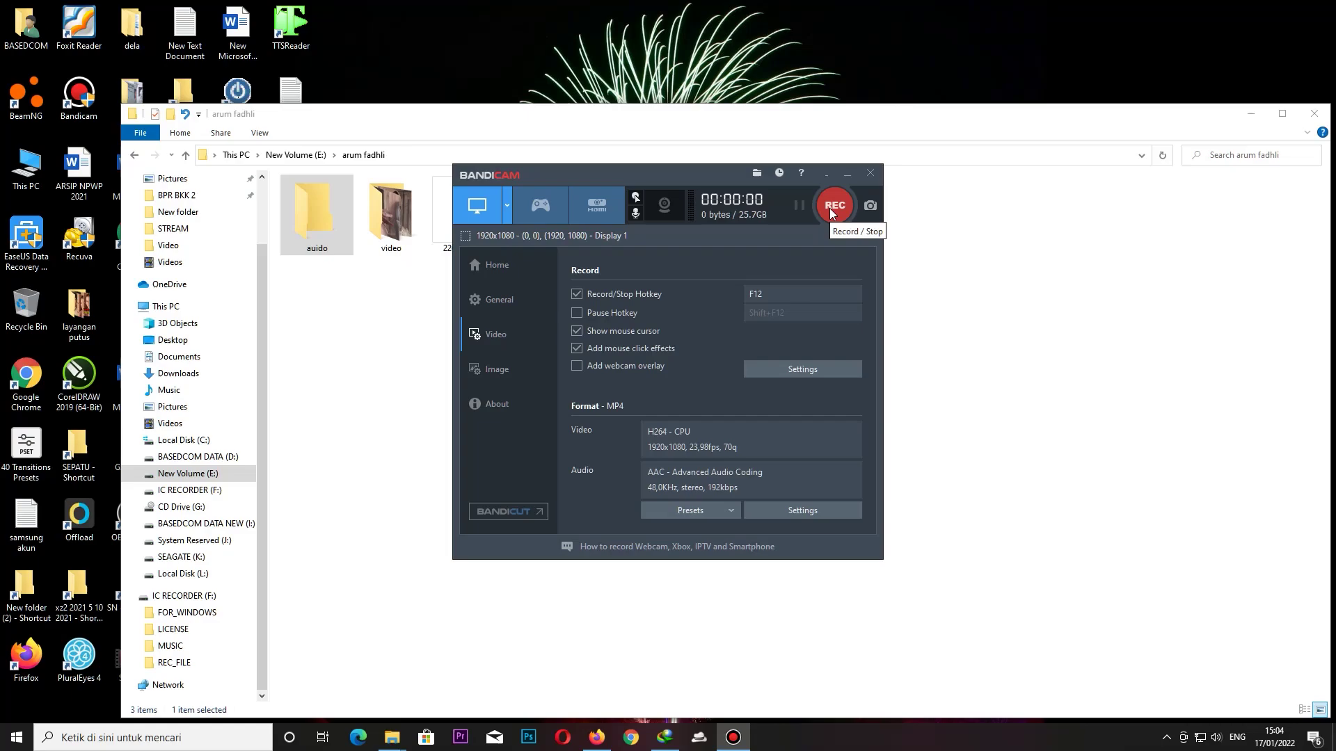
Step: Start a Bandicam screen recording
left_click(829, 207)
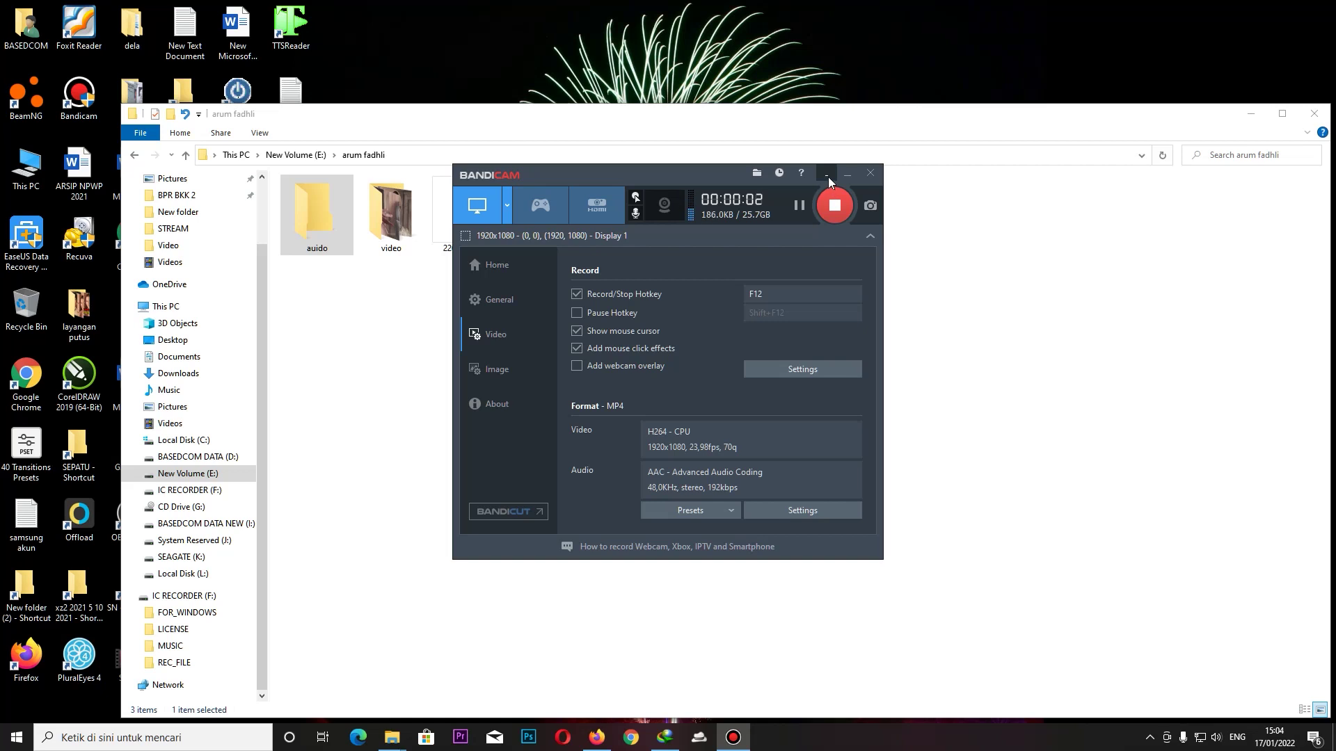
Step: Minimize Bandicam and delete the 220116_0238 file from the 'arum fadhli' folder
left_click(828, 177)
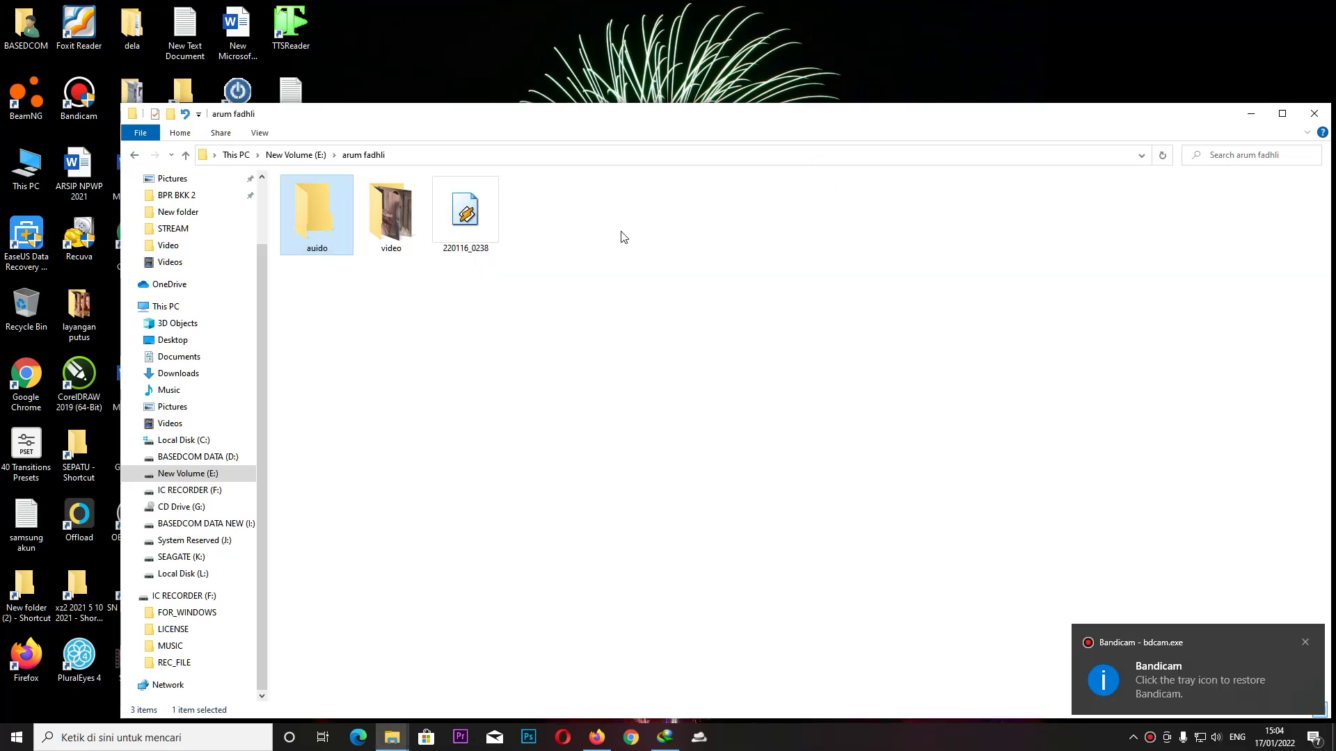
left_click(466, 219)
key("Delete")
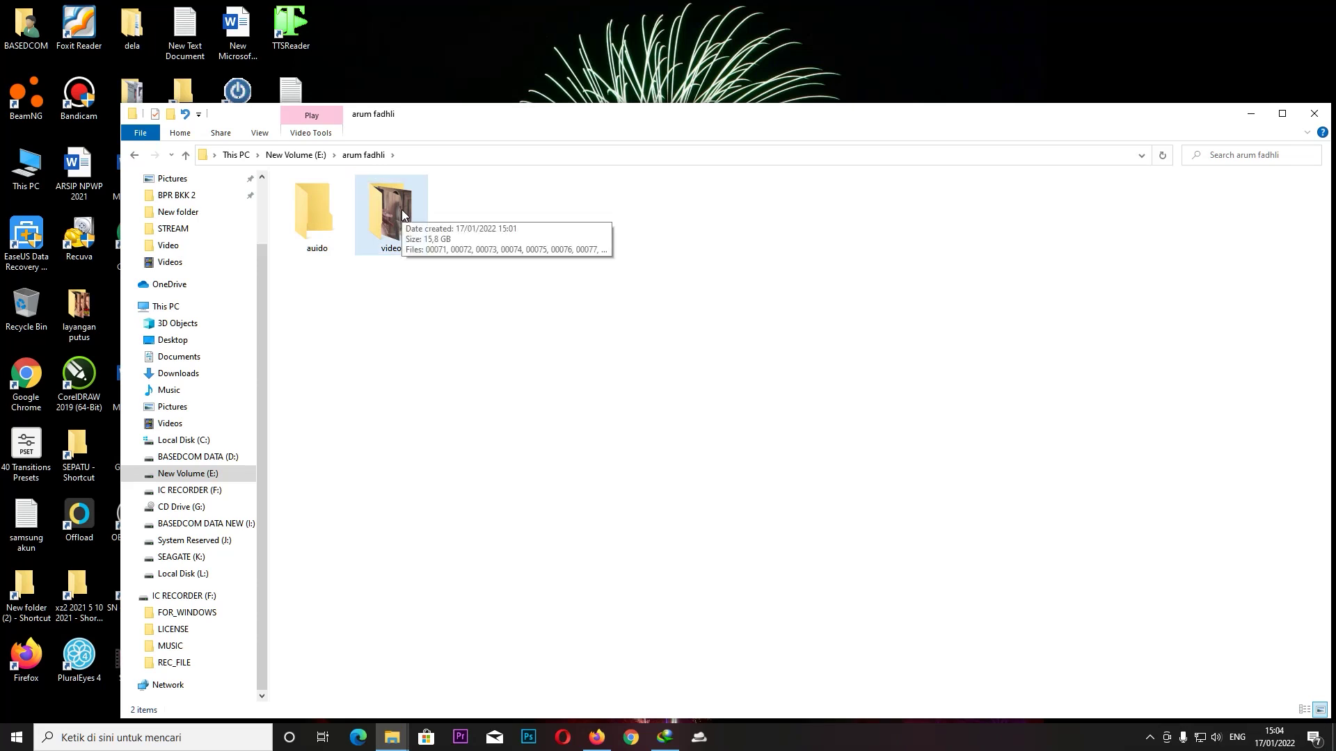
Step: Launch PluralEyes 4 from its desktop shortcut, opening an empty project
left_click(105, 739)
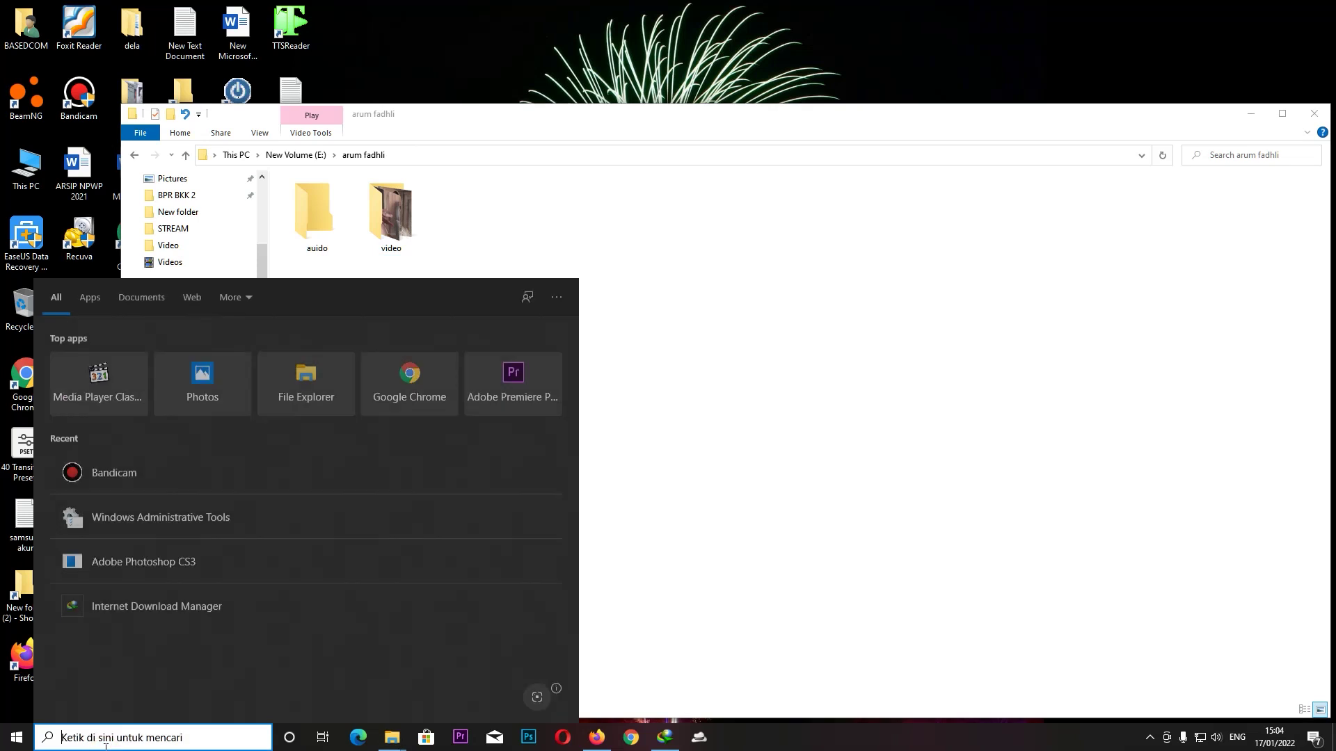
left_click(734, 496)
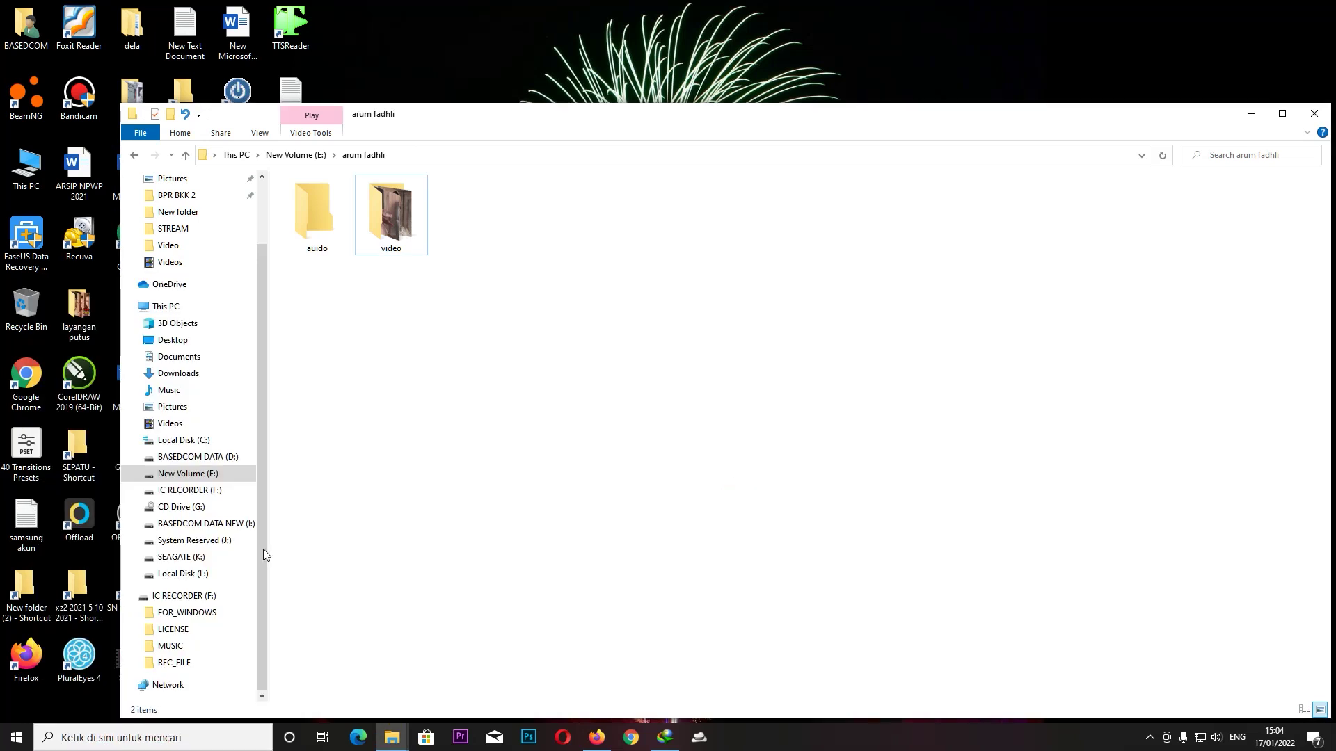
right_click(78, 651)
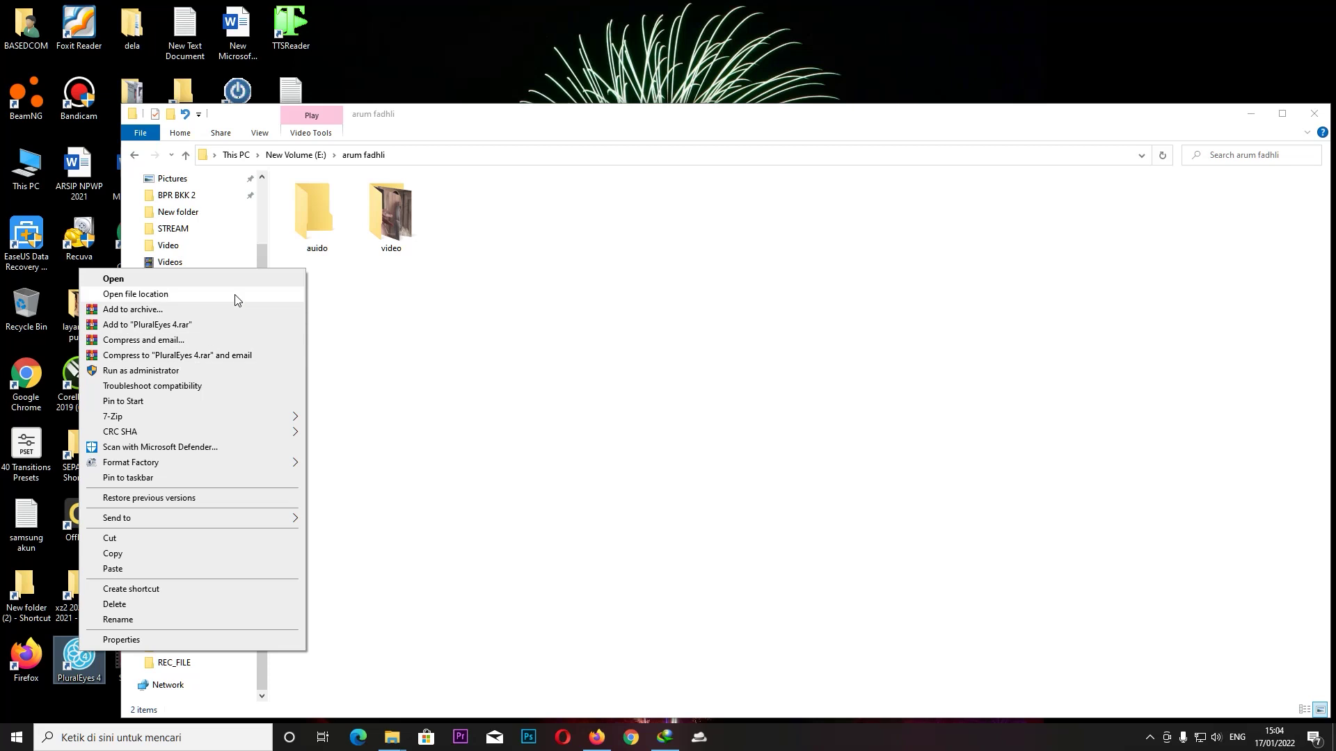
left_click(214, 280)
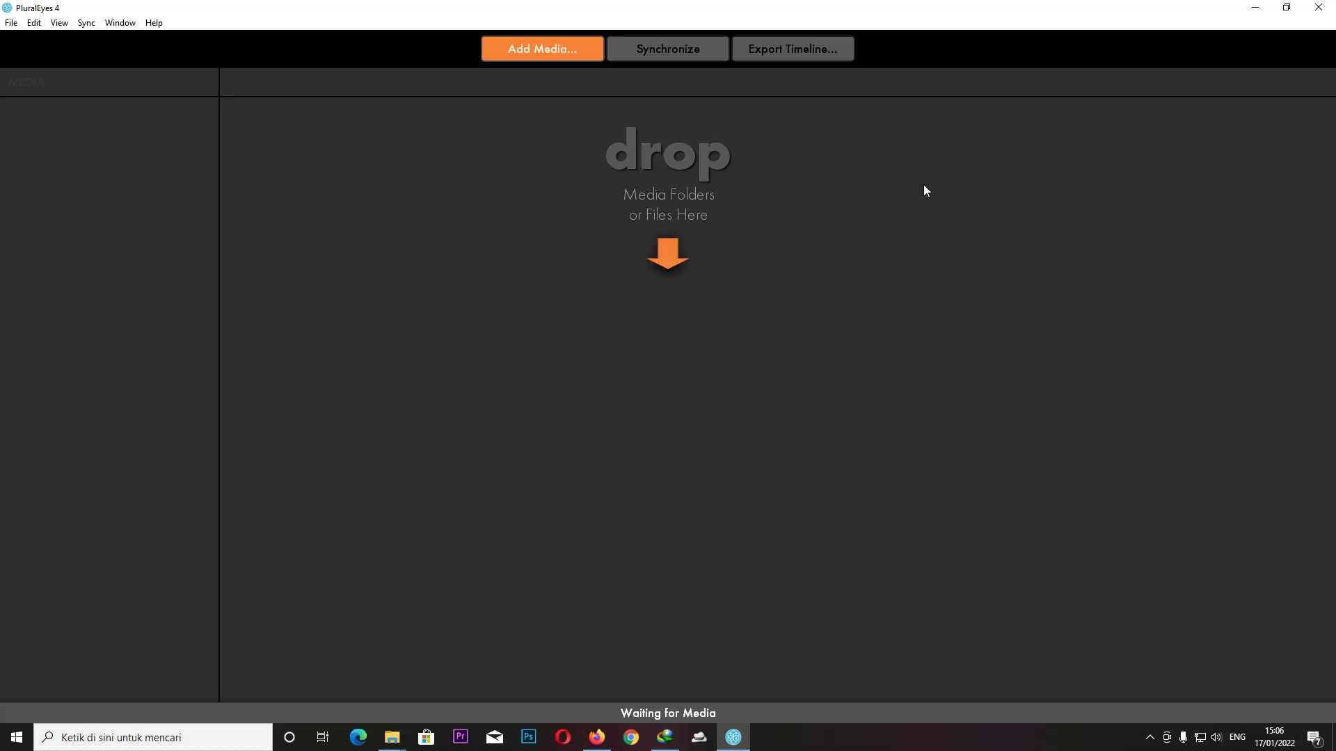
Step: Drag the auido and video folders into PluralEyes, loading 120 video clips and one audio clip
mouse_move(391, 737)
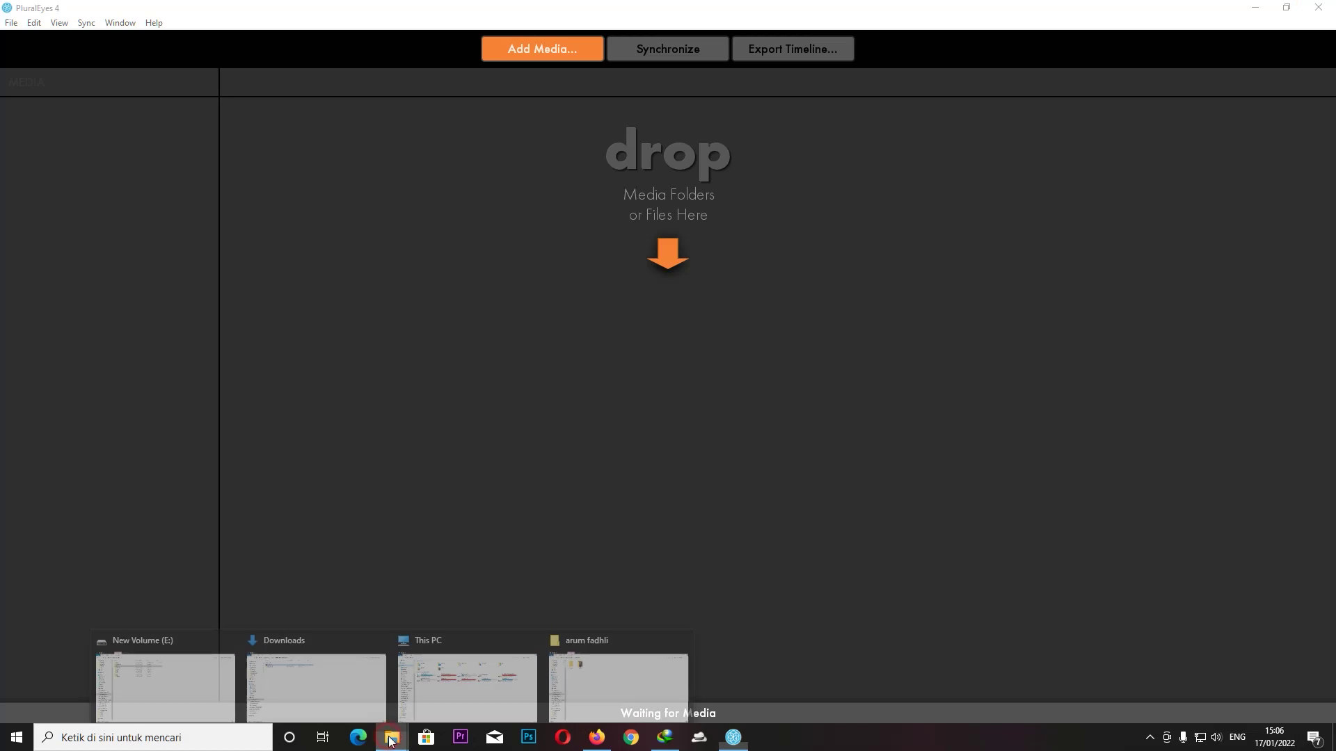
left_click(609, 664)
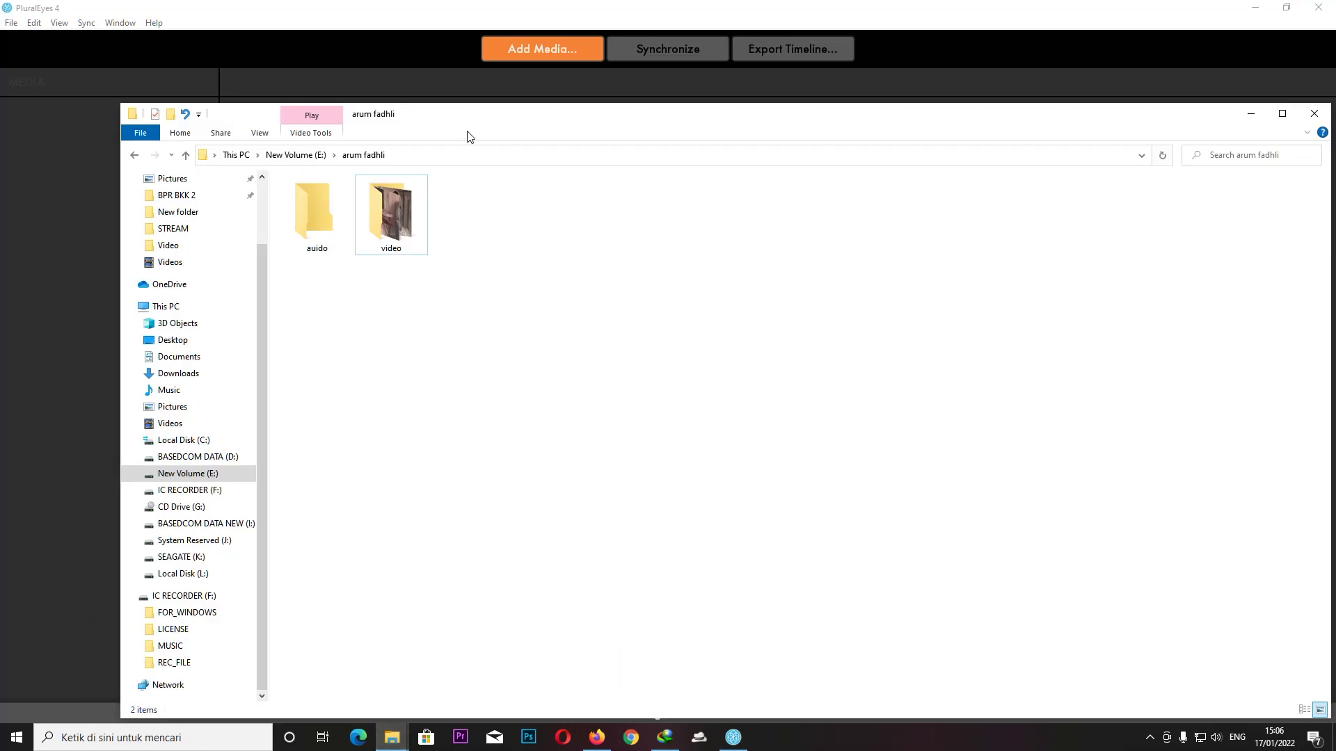
left_click_drag(468, 112, 864, 175)
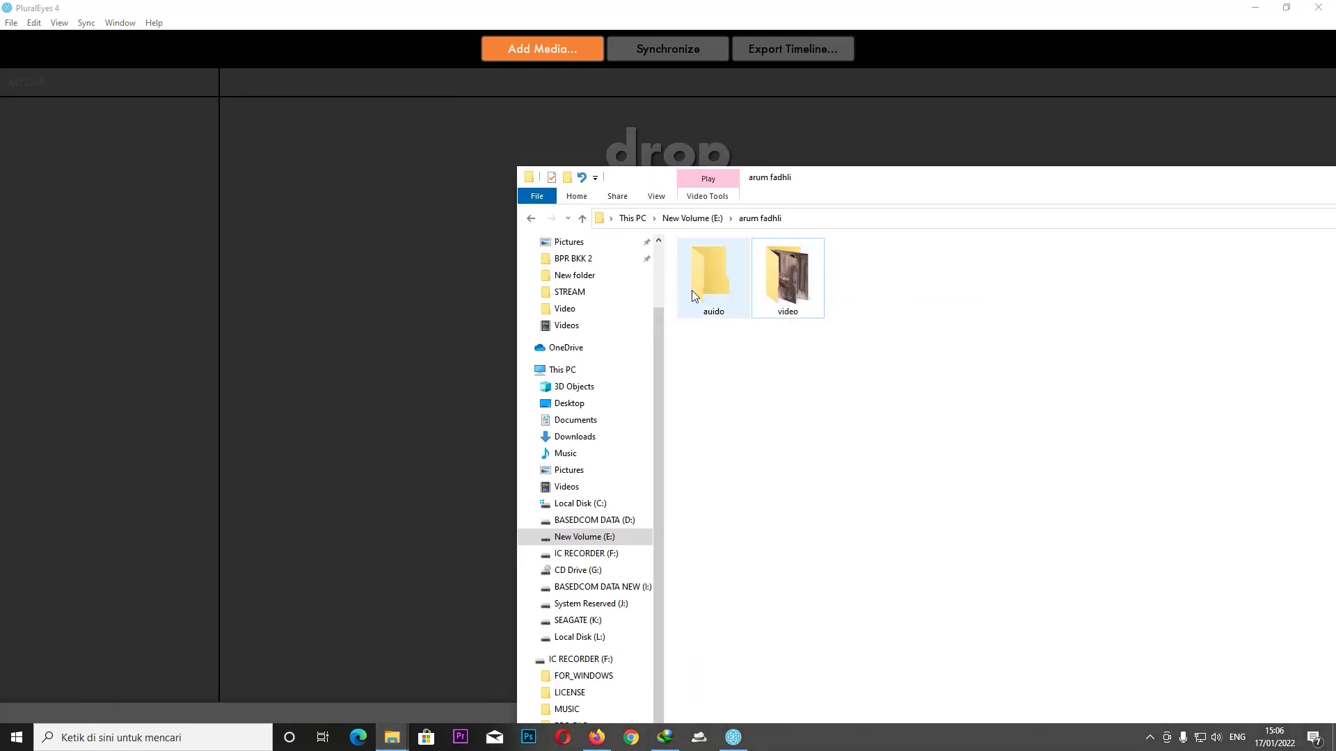
double_click(786, 292)
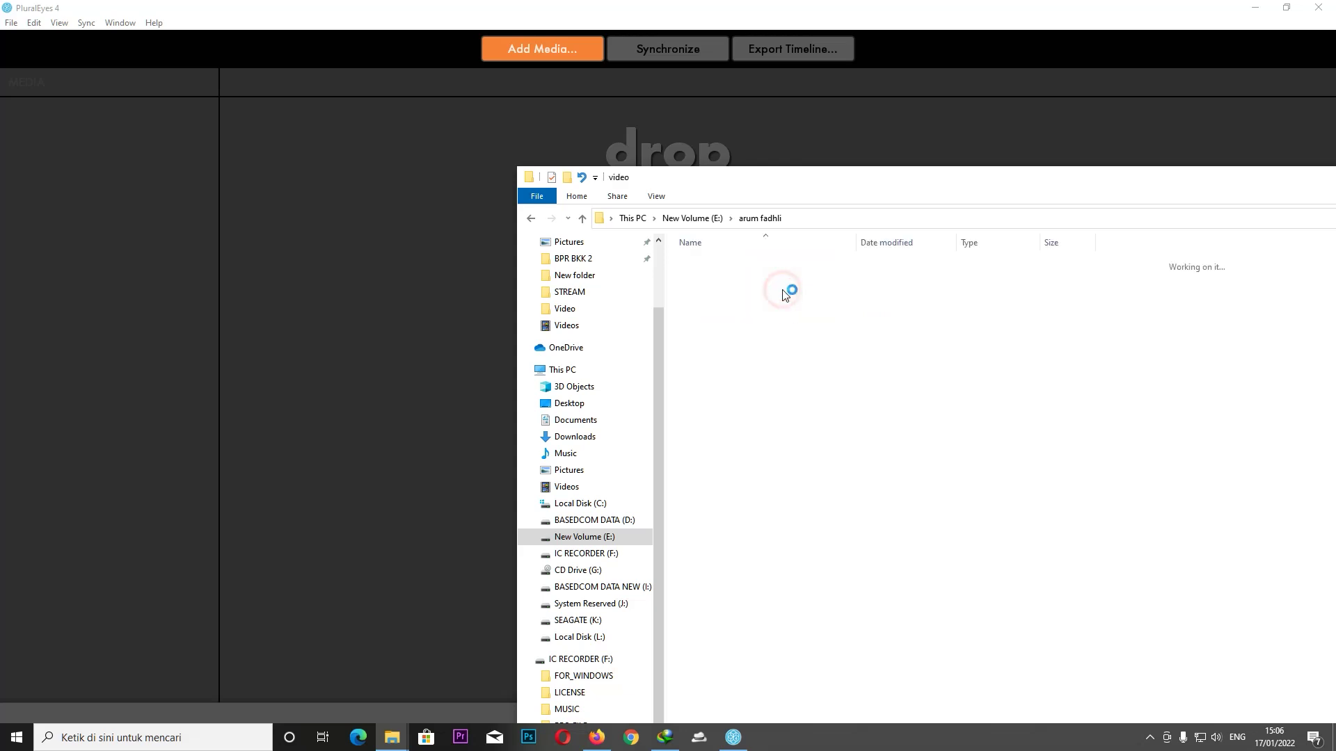
scroll(784, 348, "down", 1)
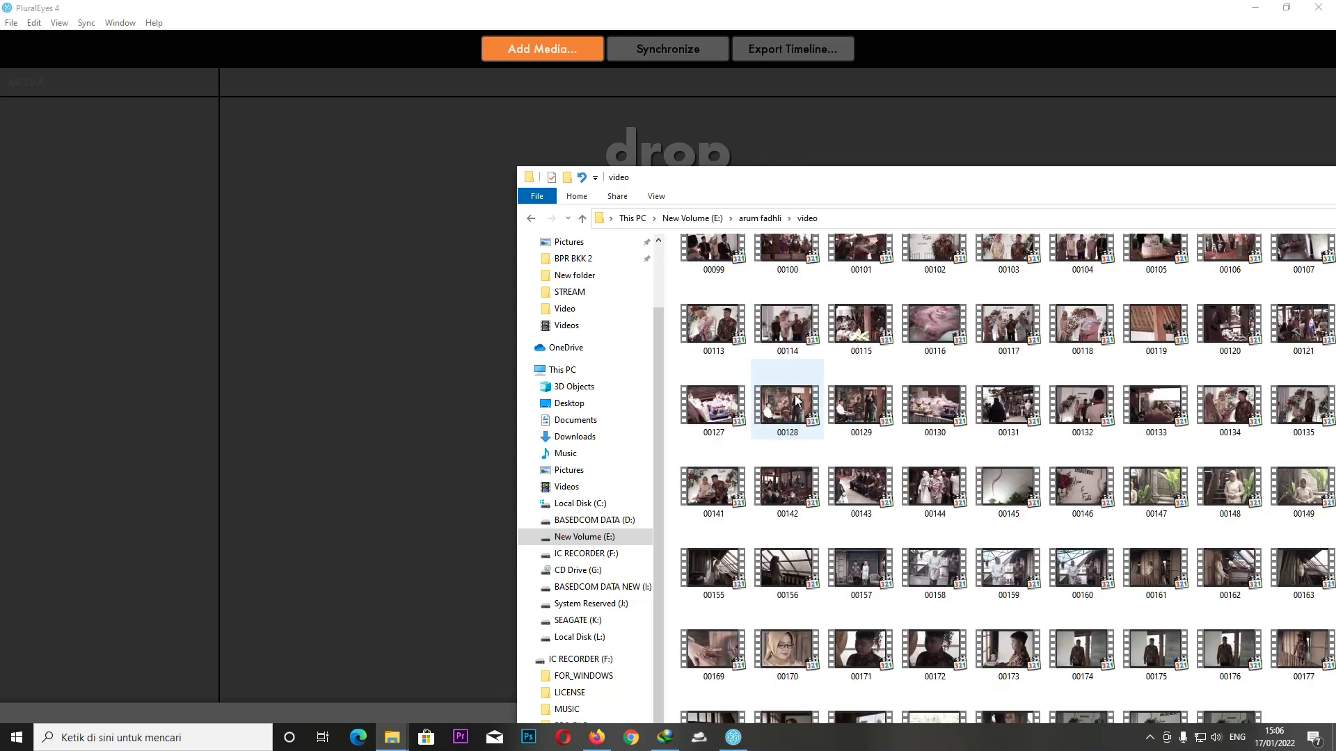
left_click(531, 218)
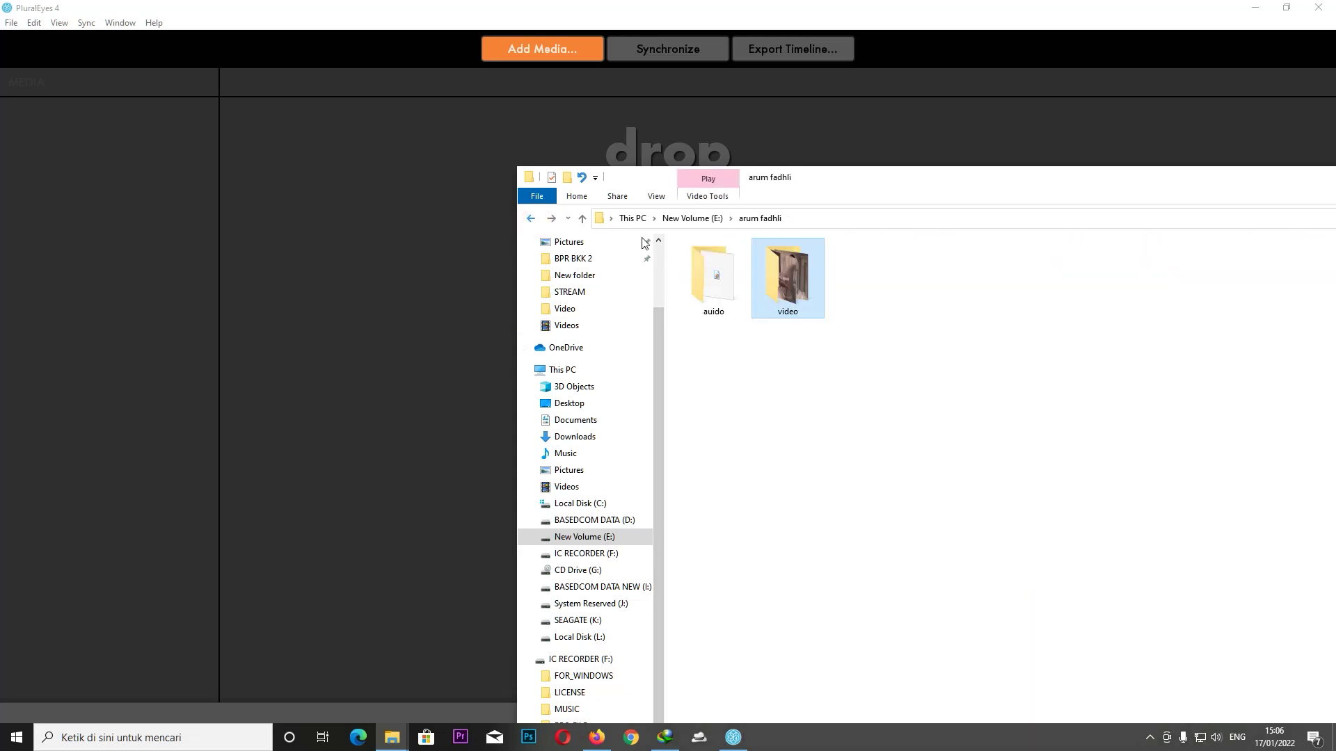
mouse_move(866, 278)
left_mouse_down()
mouse_move(716, 295)
mouse_move(425, 289)
left_mouse_up()
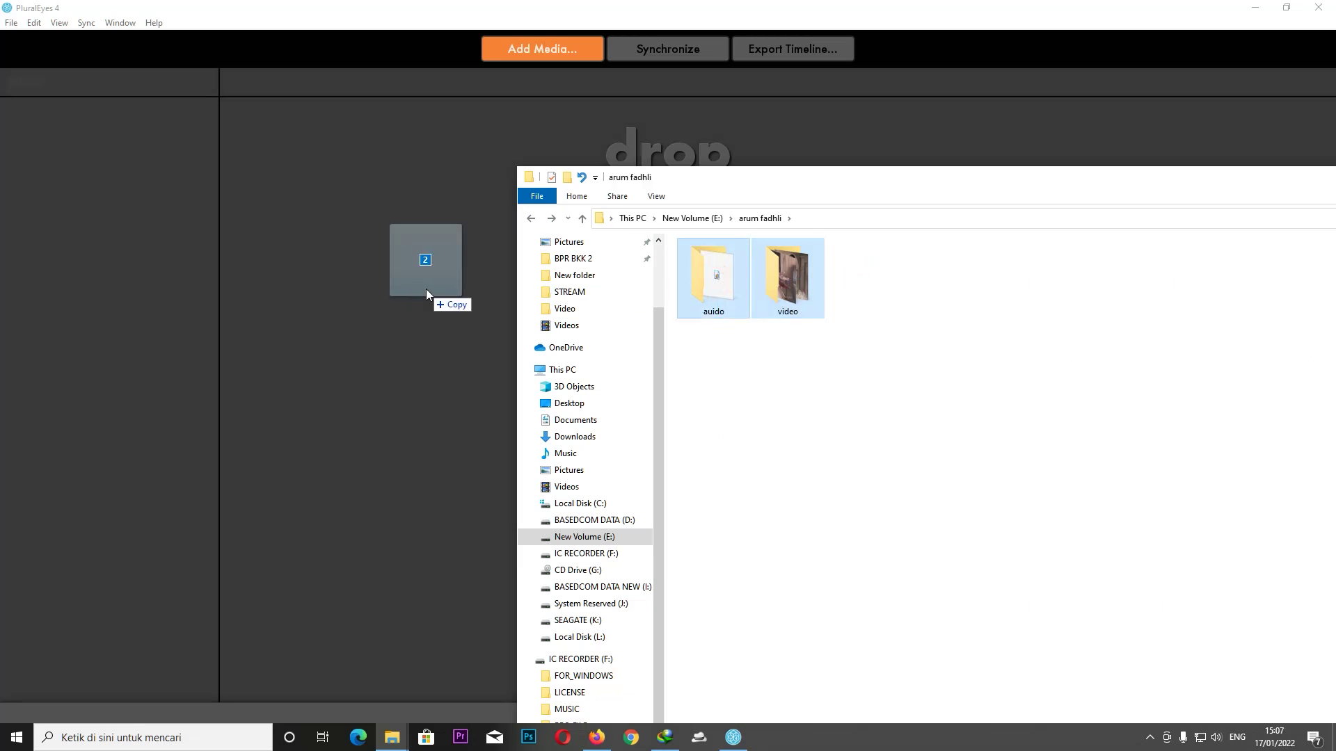
left_click_drag(426, 290, 427, 290)
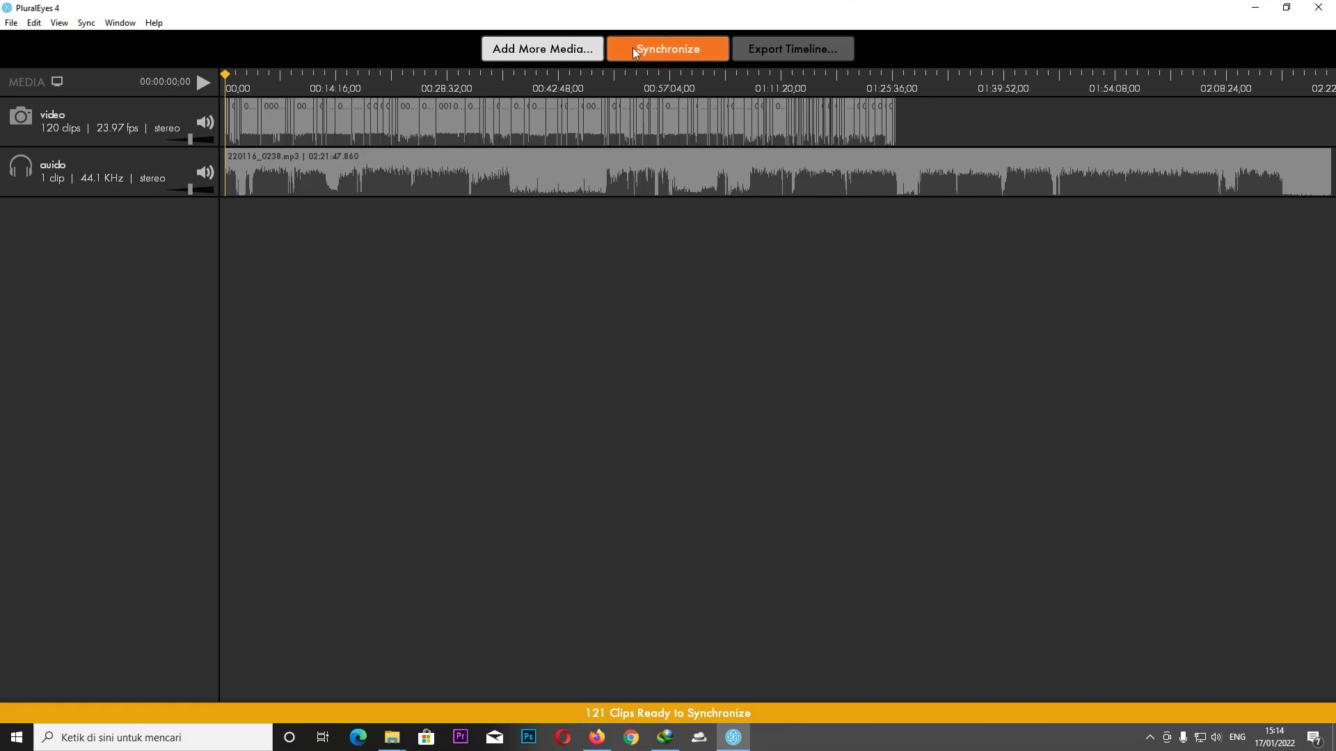
Step: Synchronize the 121 clips to the audio, matching 68 with drift correction
left_click(661, 51)
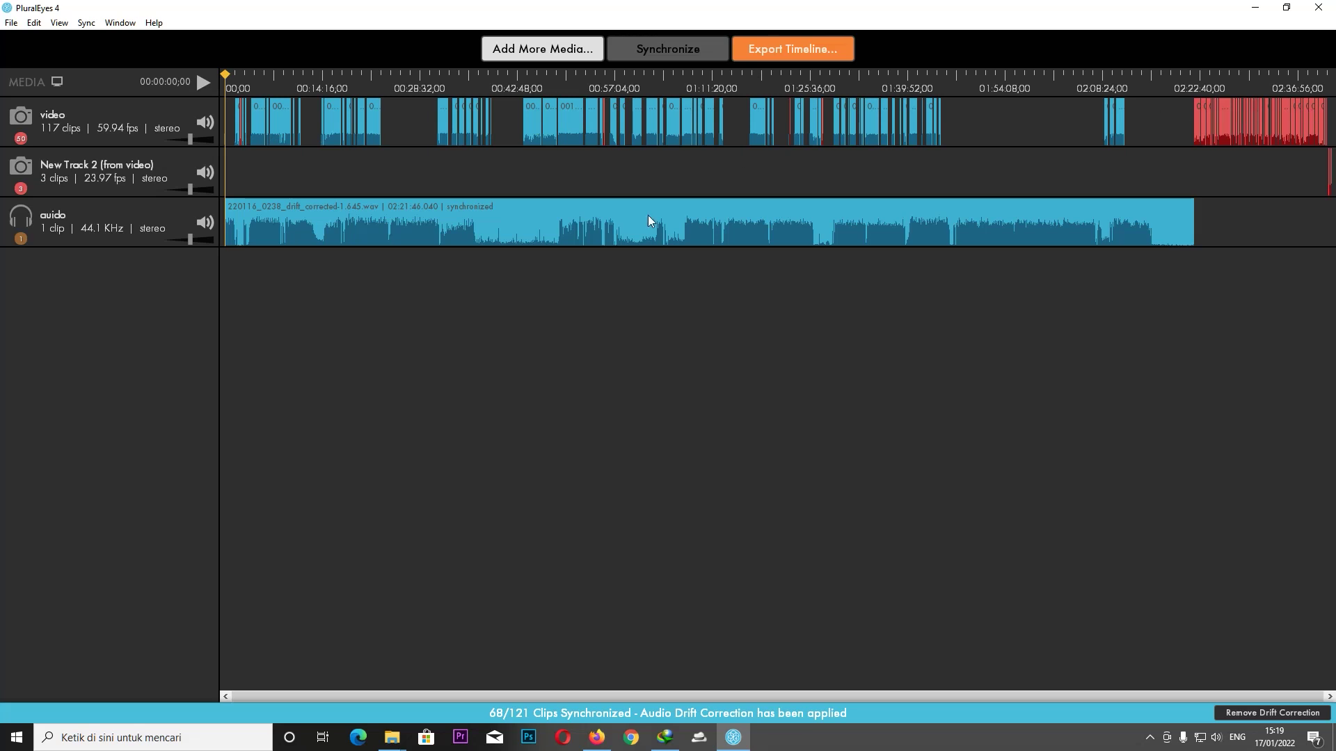
Step: Export the synced timeline as a 2.04 MB Premiere Pro XML file on the Desktop
left_click(784, 52)
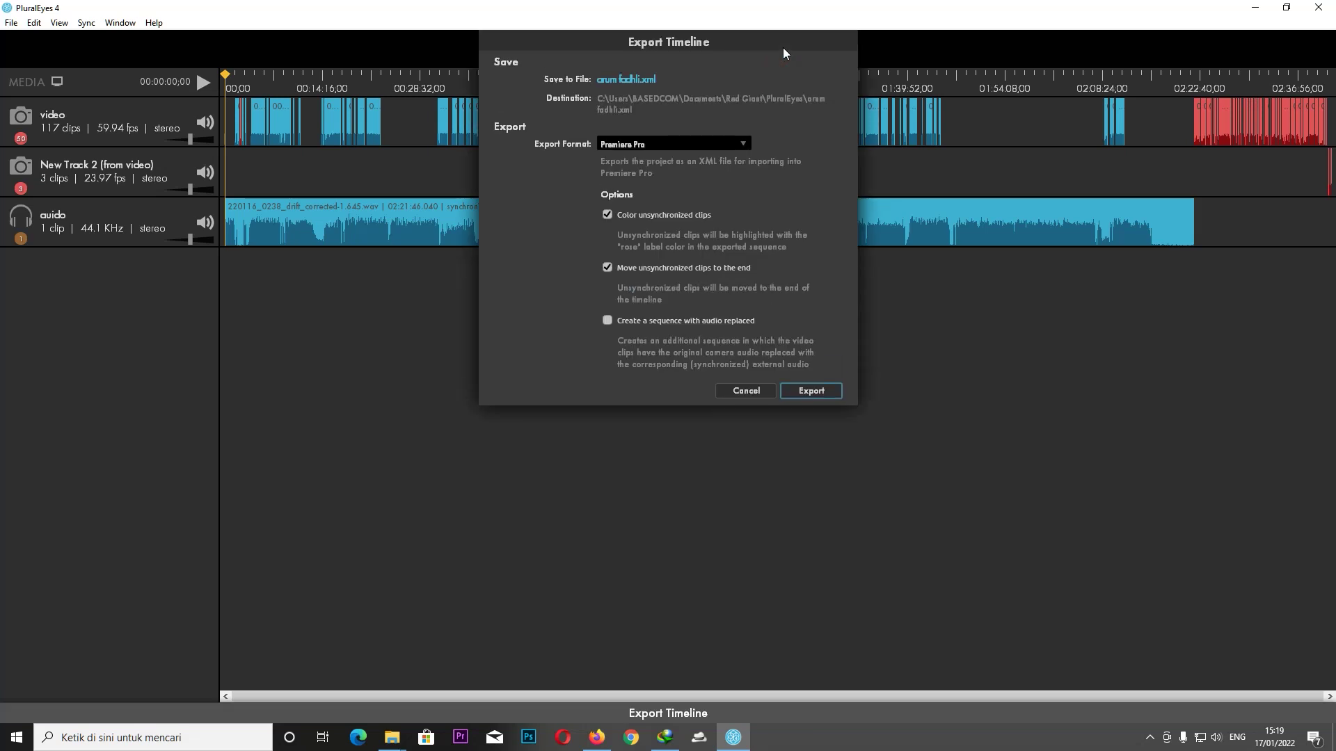
left_click(621, 85)
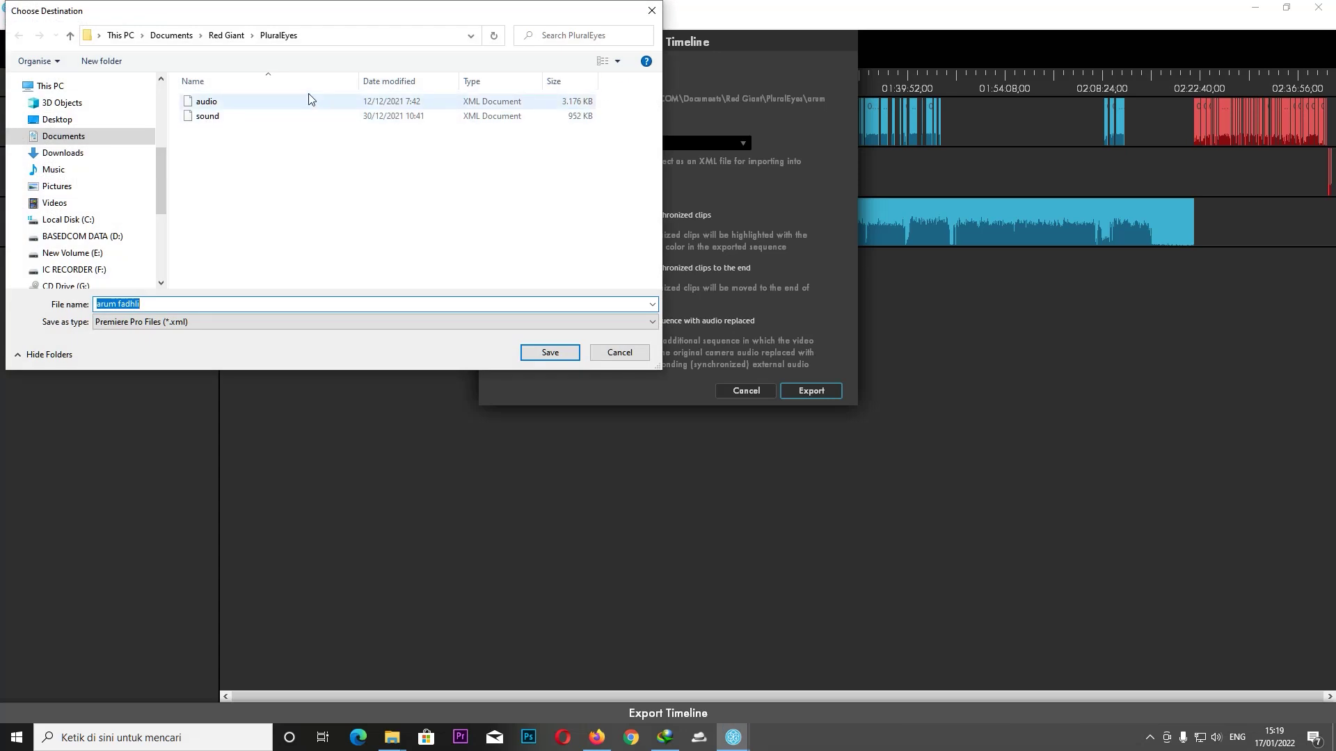
left_click(58, 120)
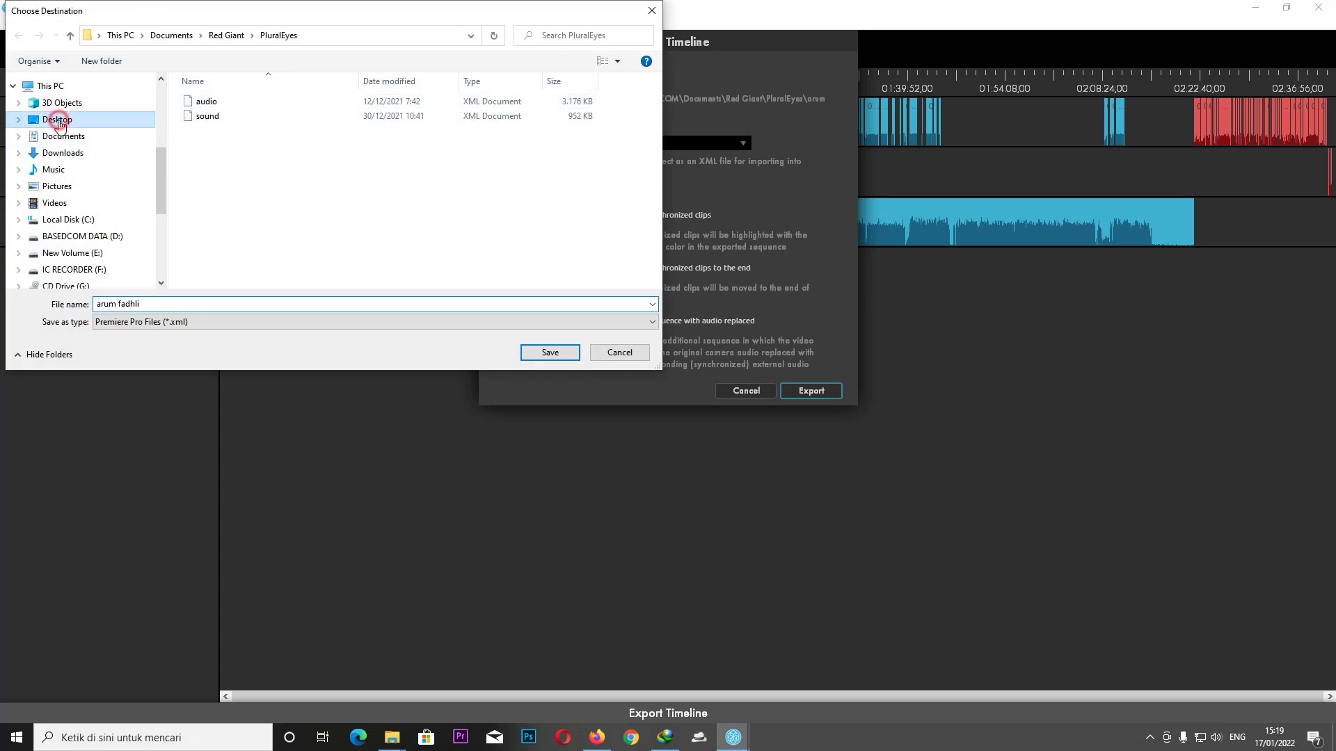
left_click(549, 353)
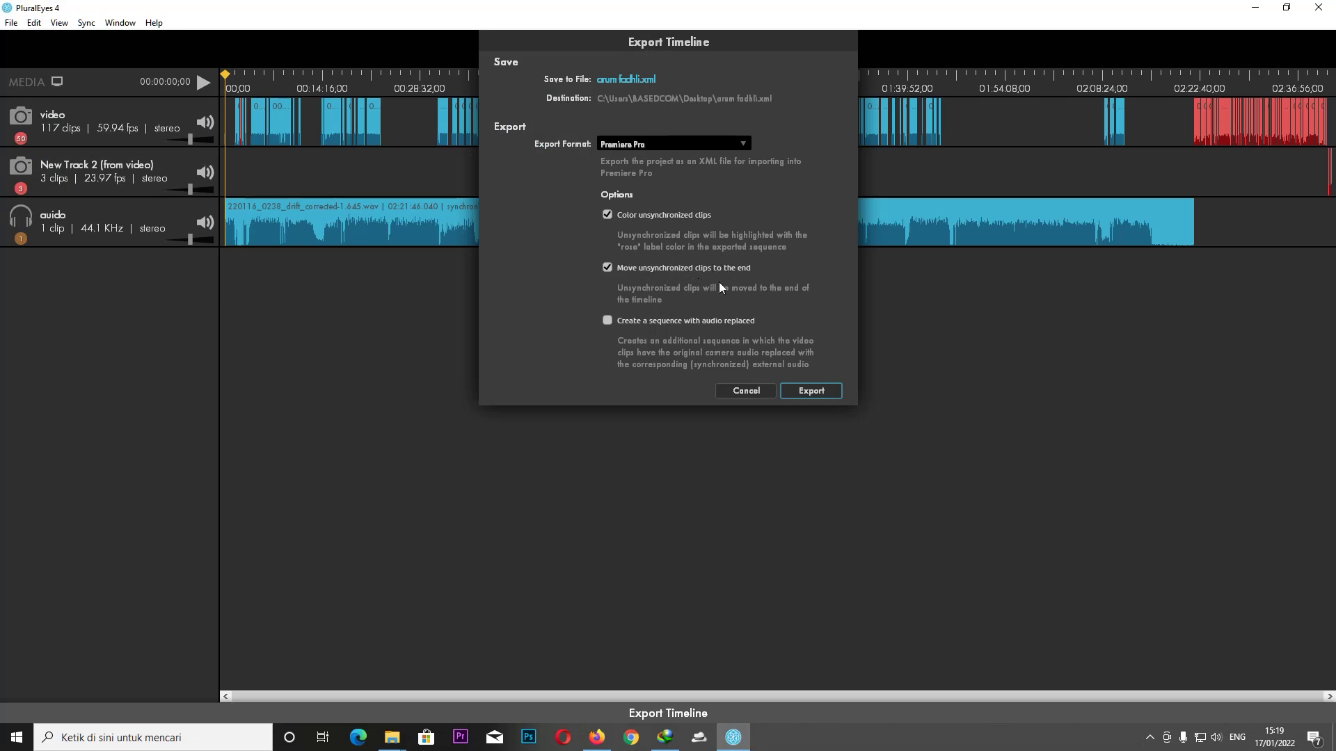
left_click(813, 391)
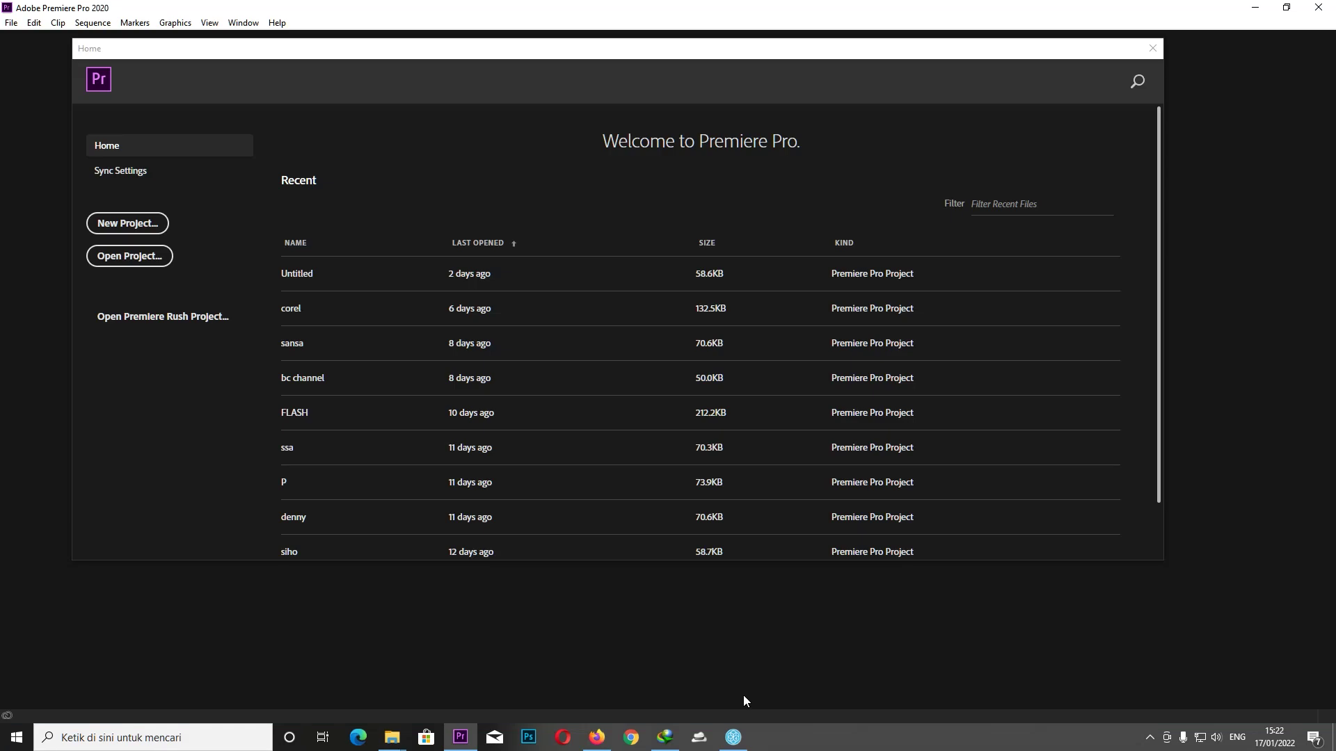
Step: Create a new Premiere Pro project 'Untitled', overwriting the existing one in Auto-Save
left_click(139, 225)
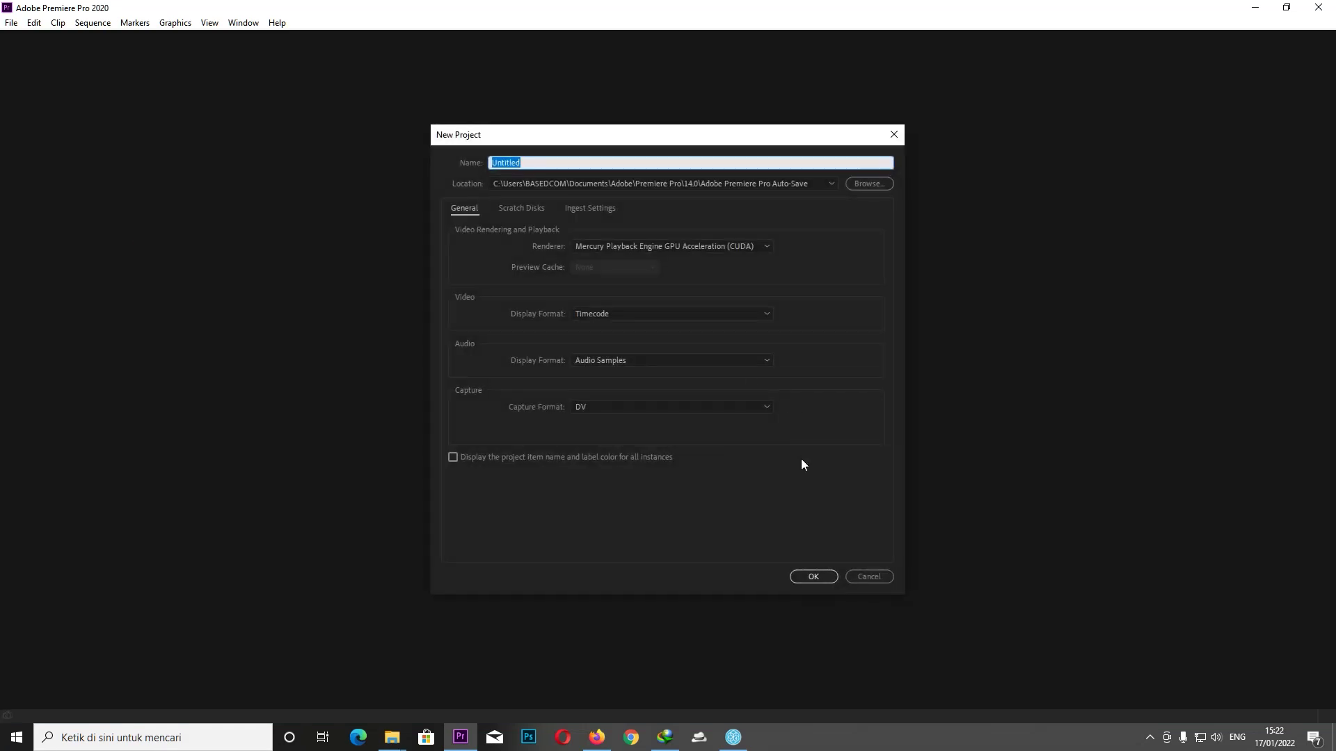
left_click(814, 577)
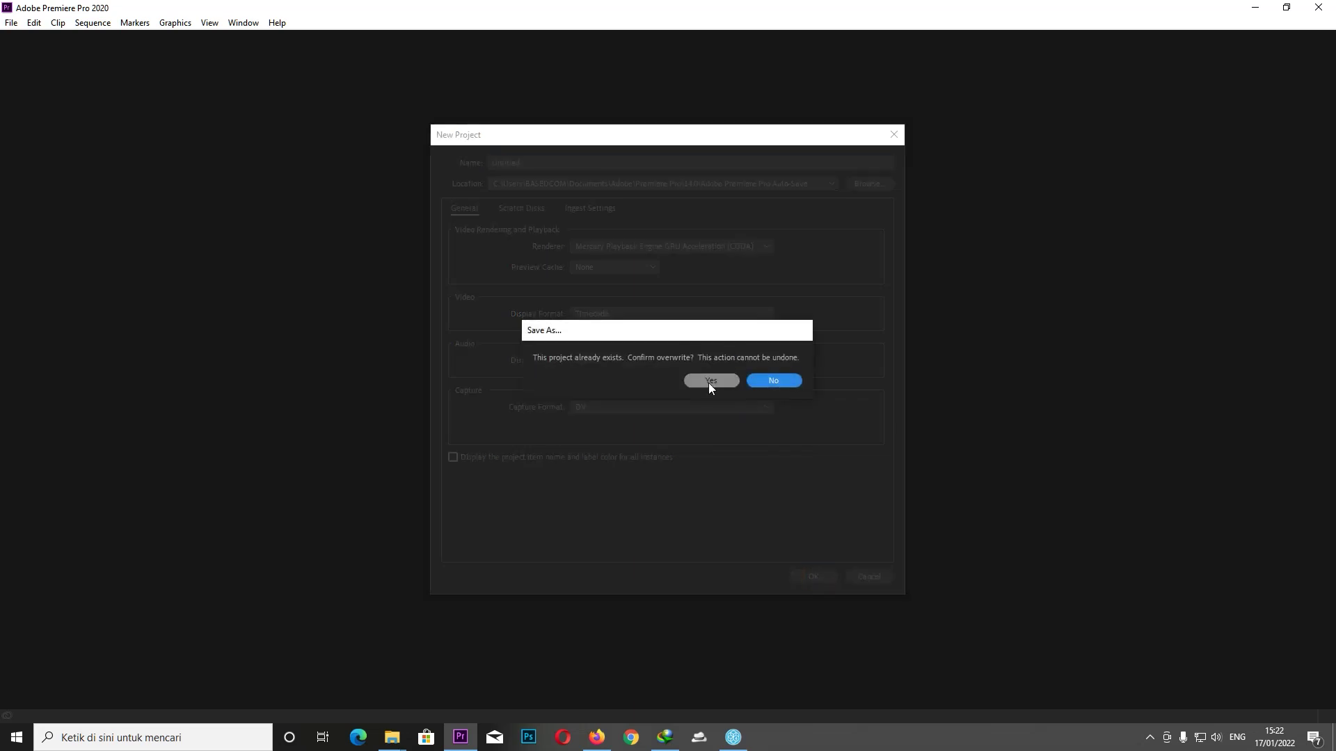
left_click(708, 383)
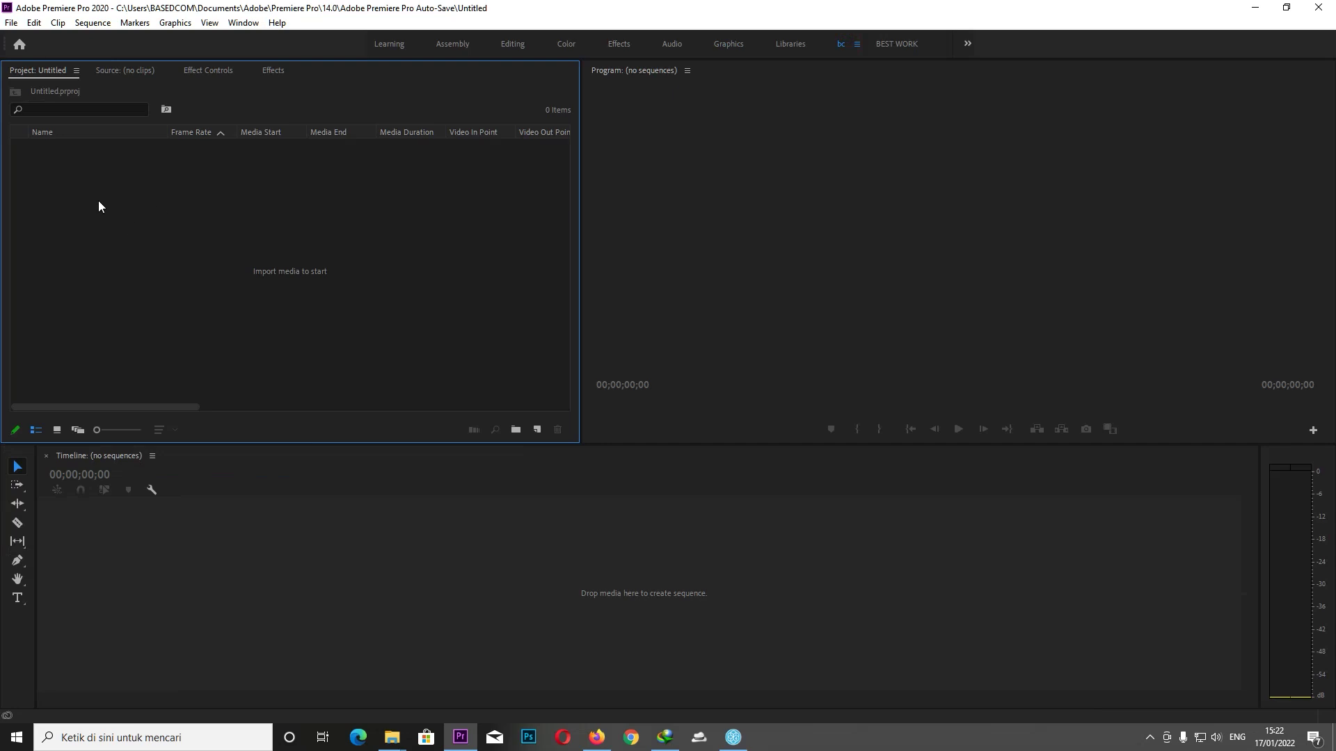
Step: Import the exported XML from the Desktop, adding auido, video, New Track 2 bins and Synced Sequence
right_click(99, 200)
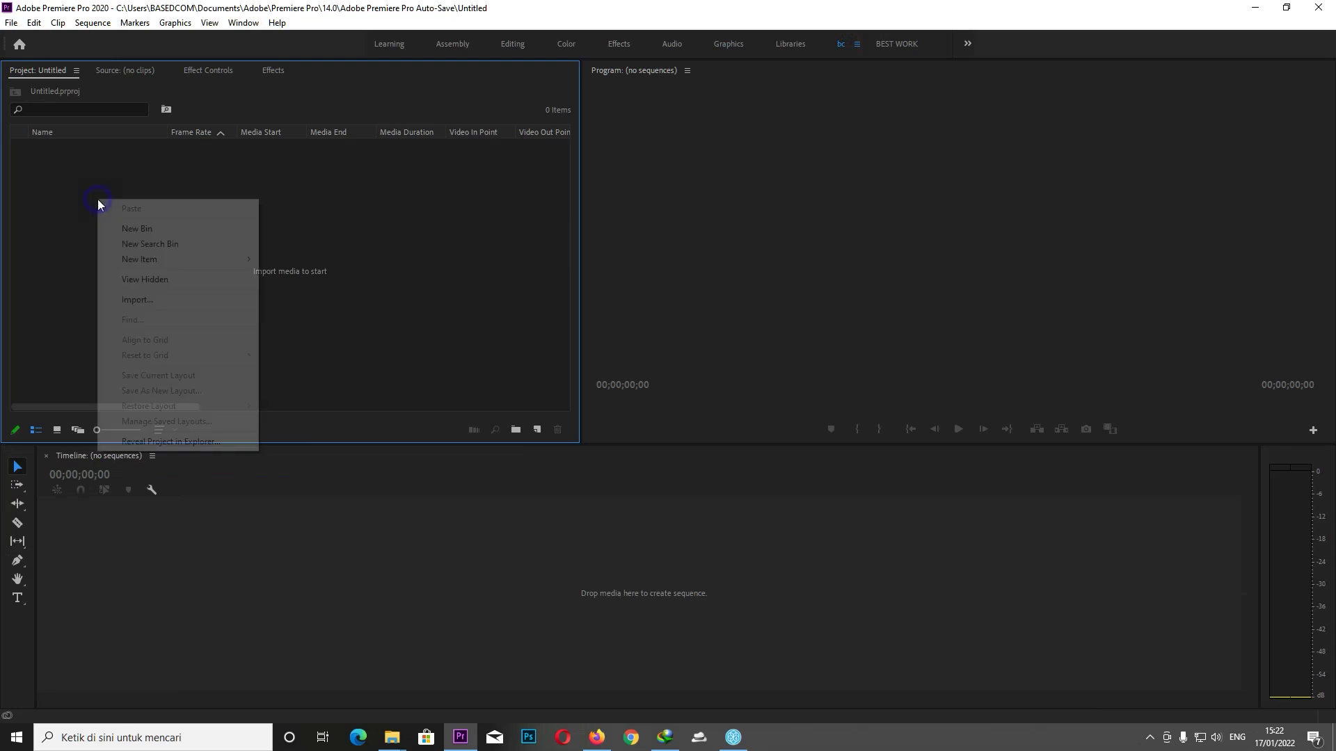
left_click(158, 300)
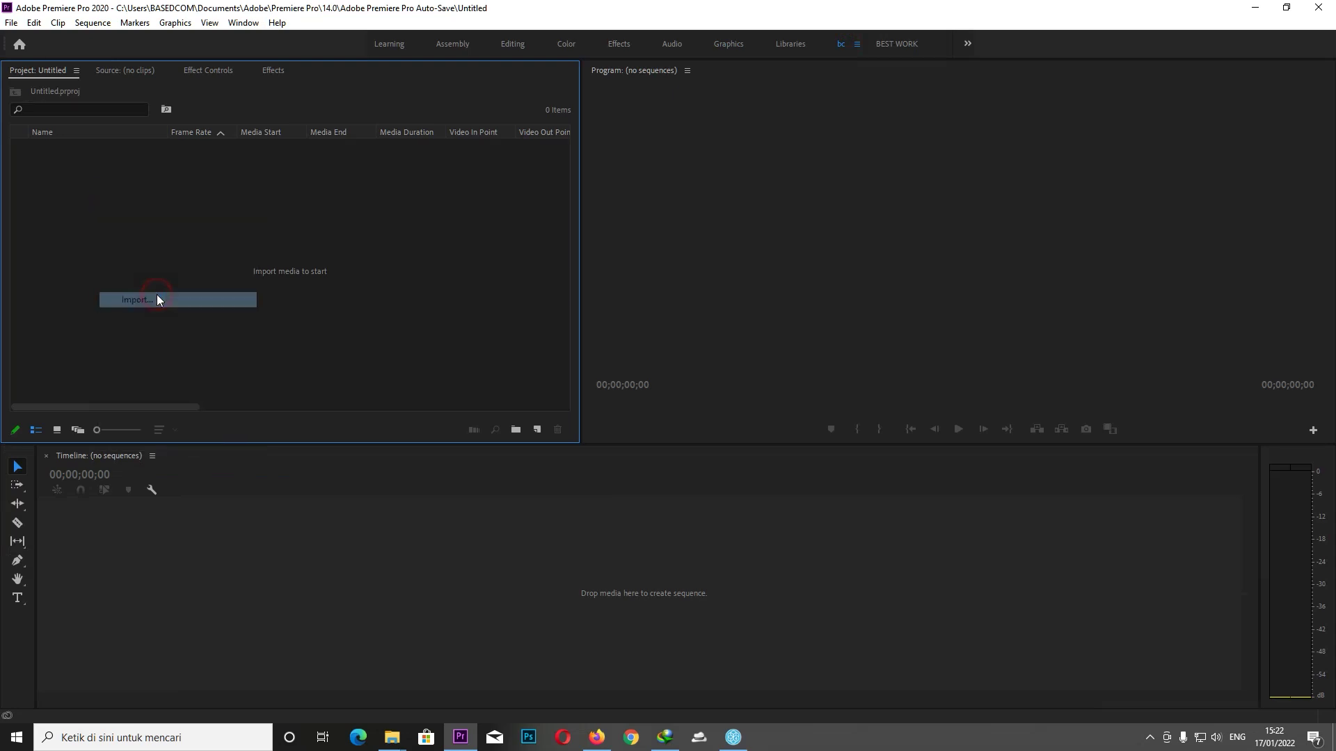
scroll(632, 215, "down", 5)
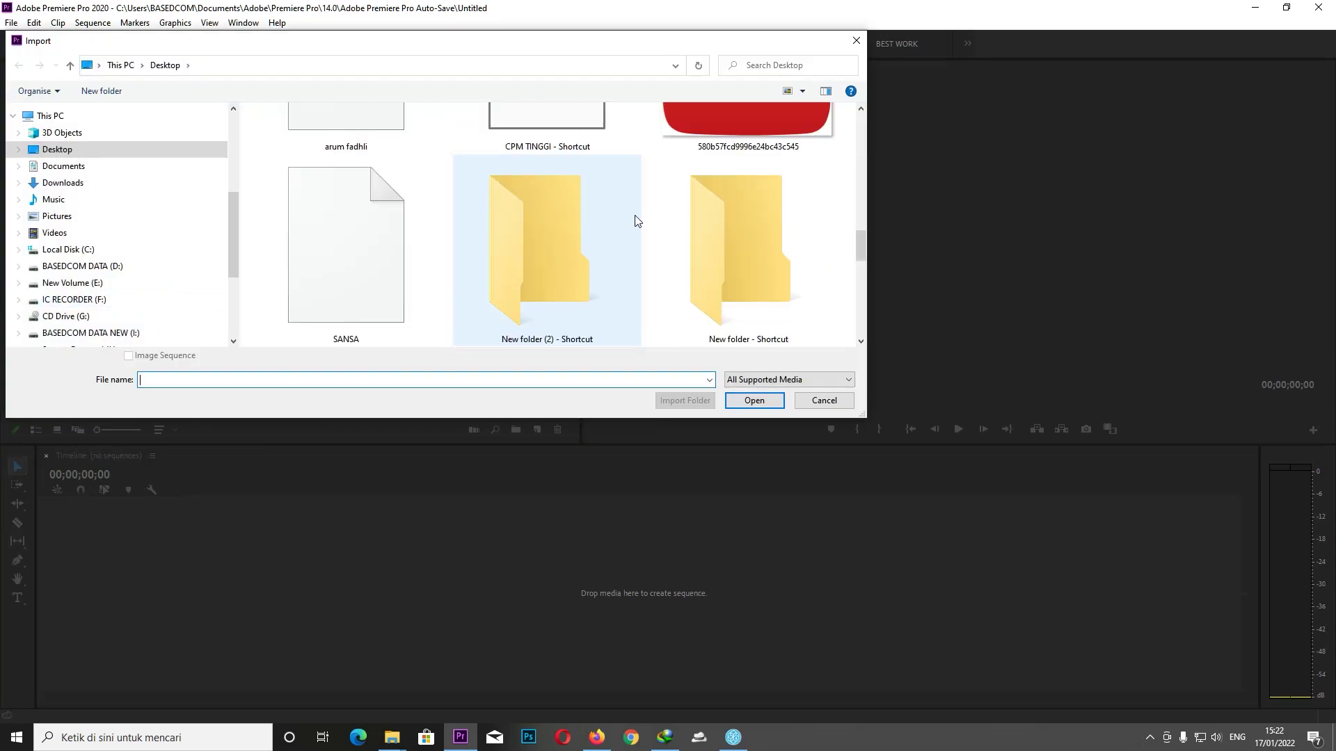
scroll(633, 219, "down", 3)
scroll(623, 227, "down", 5)
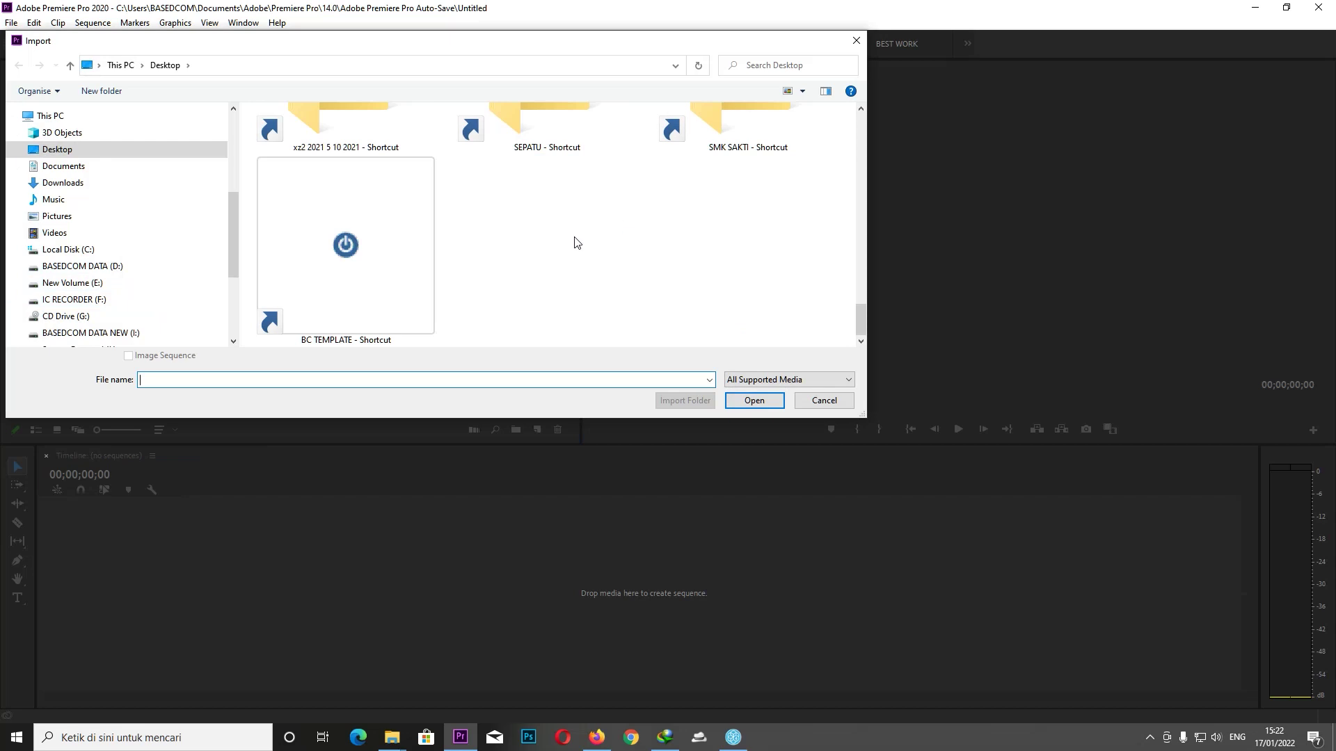
scroll(728, 323, "up", 5)
scroll(724, 324, "down", 2)
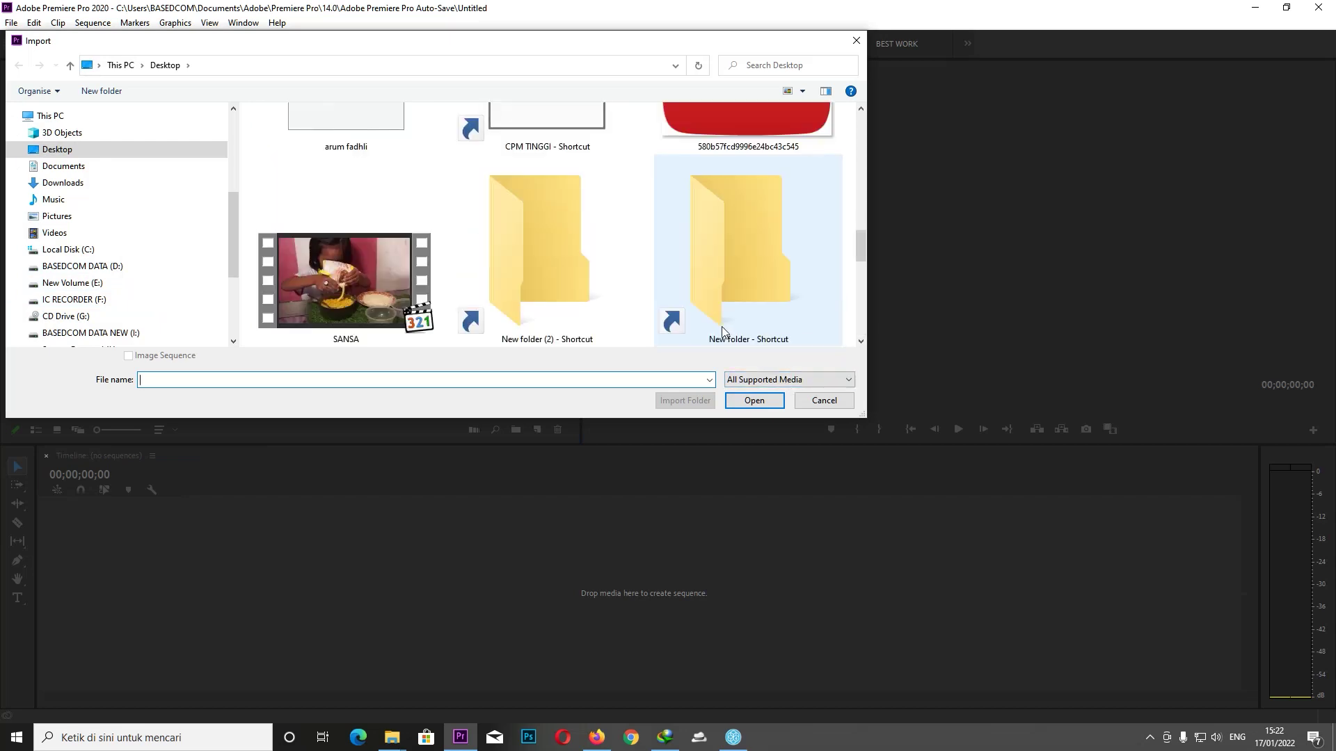
scroll(727, 327, "up", 2)
left_click(318, 202)
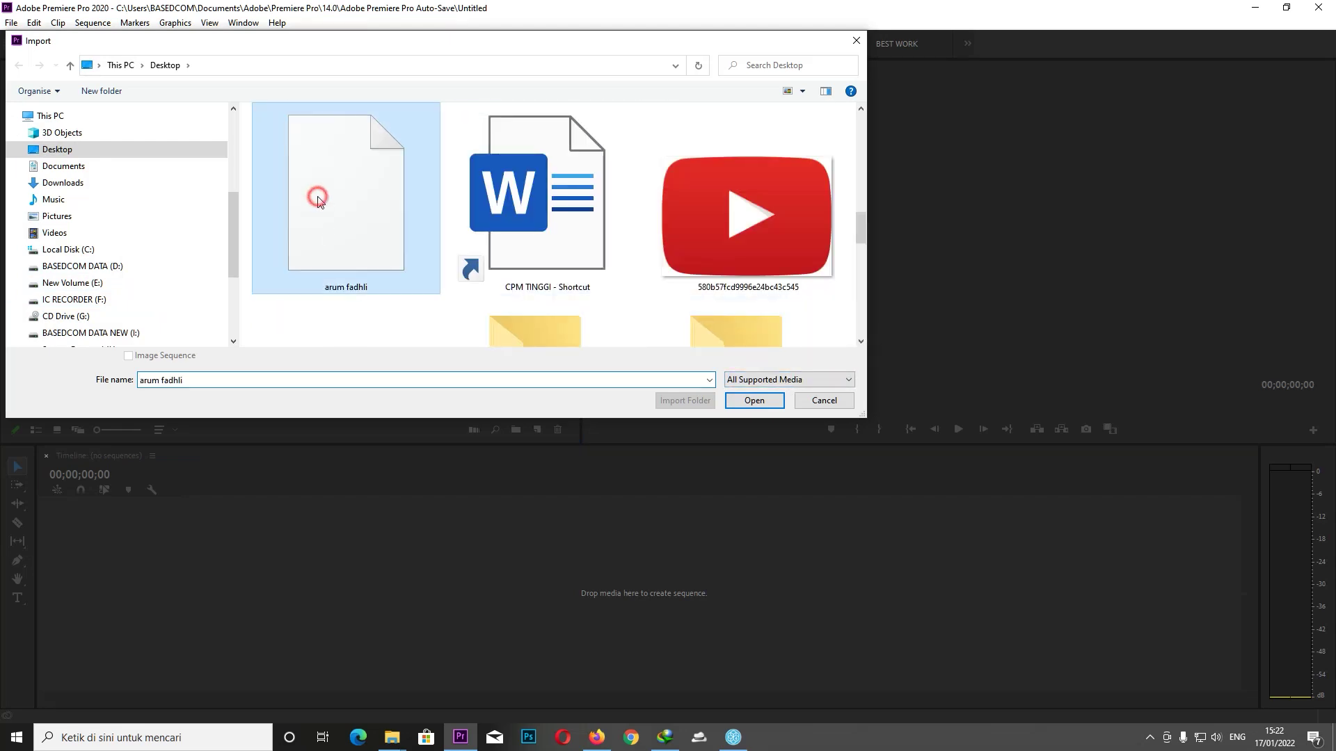
left_click(757, 406)
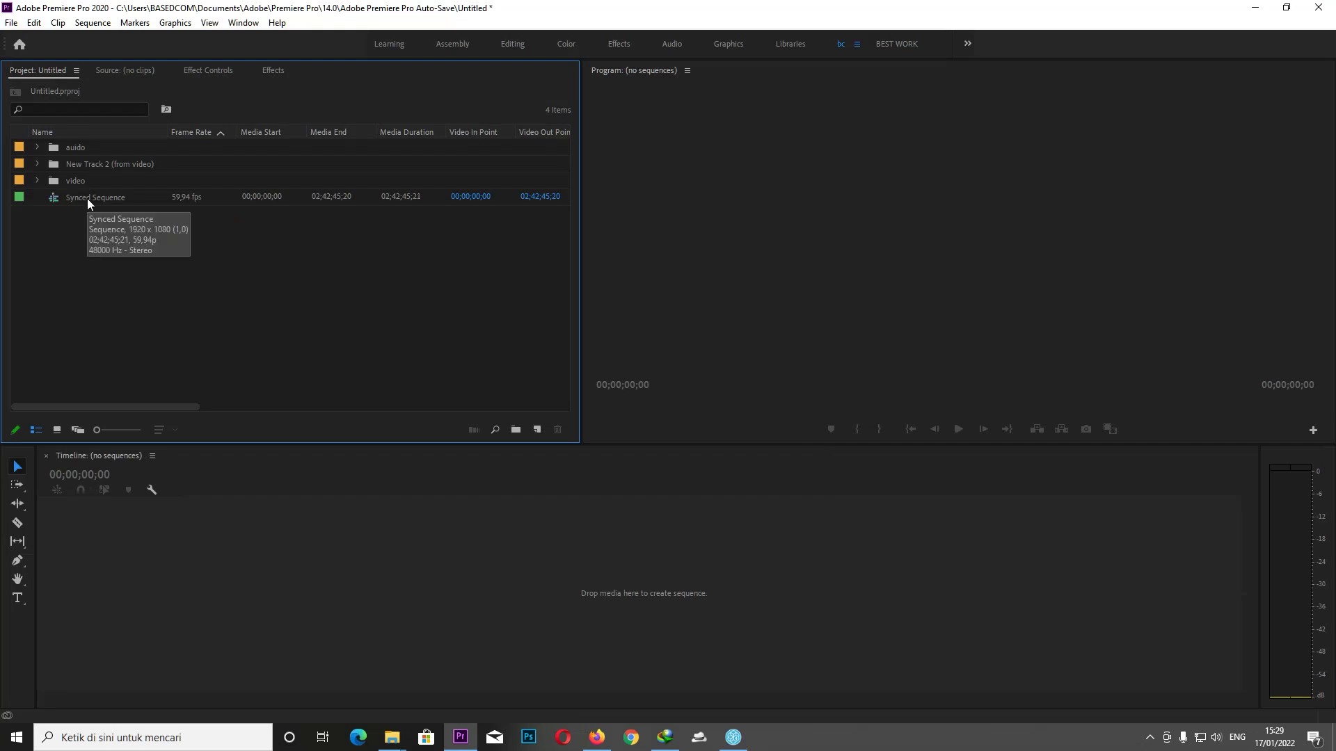
Step: Build a timeline from Synced Sequence, open the nested sequence, and zoom out to view all clips
left_click_drag(86, 198, 241, 574)
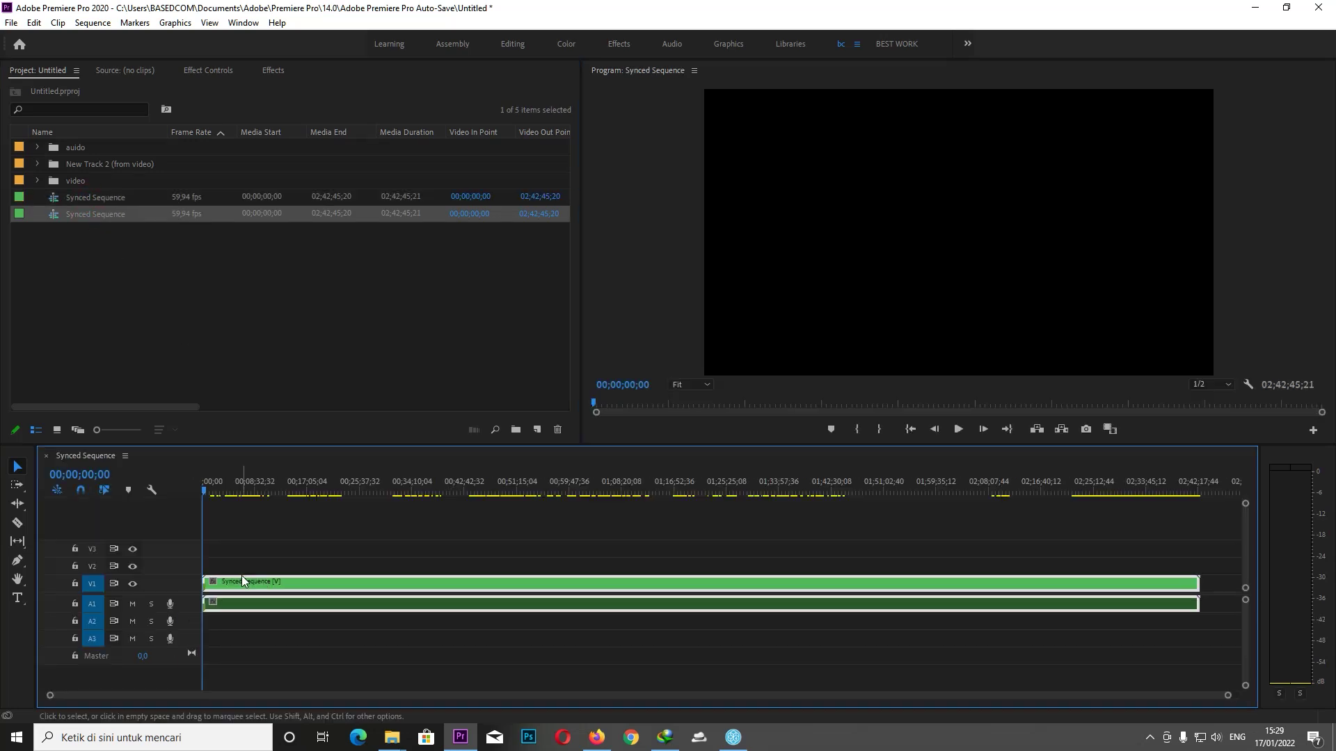
double_click(295, 582)
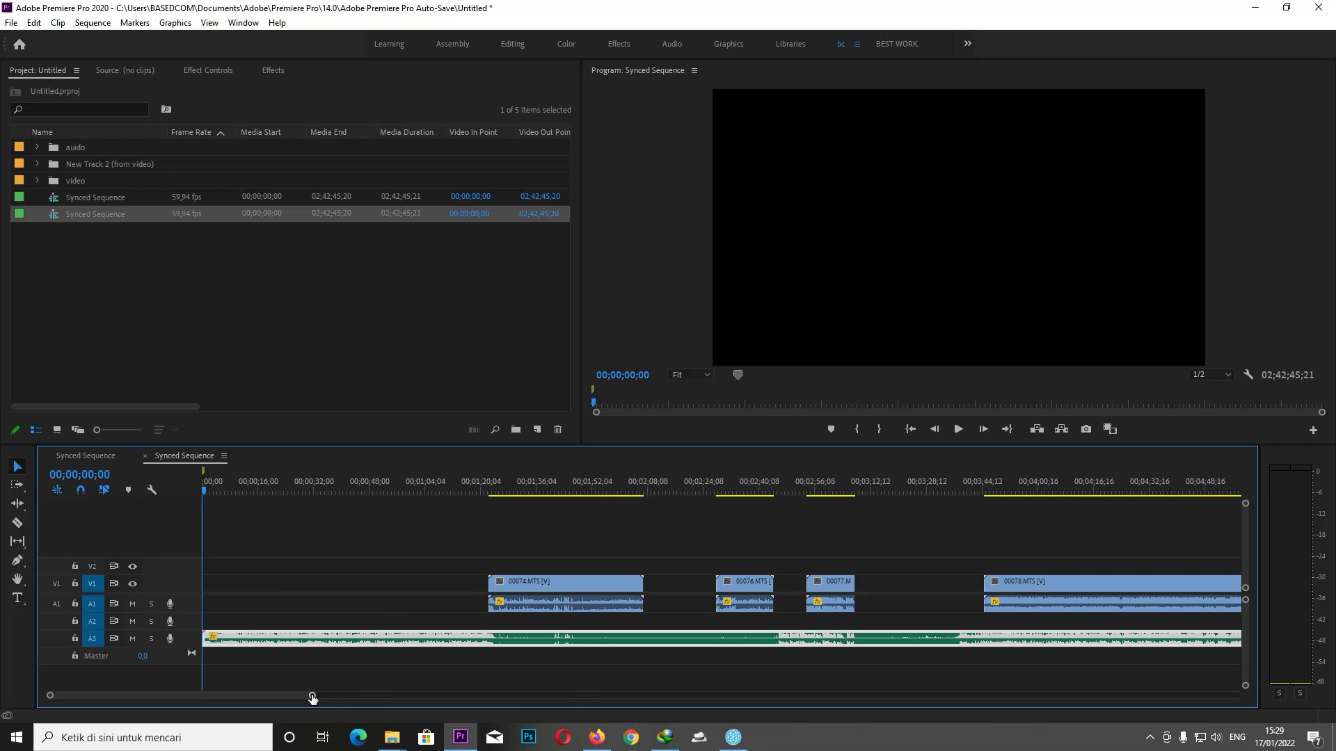
left_click_drag(312, 695, 1239, 708)
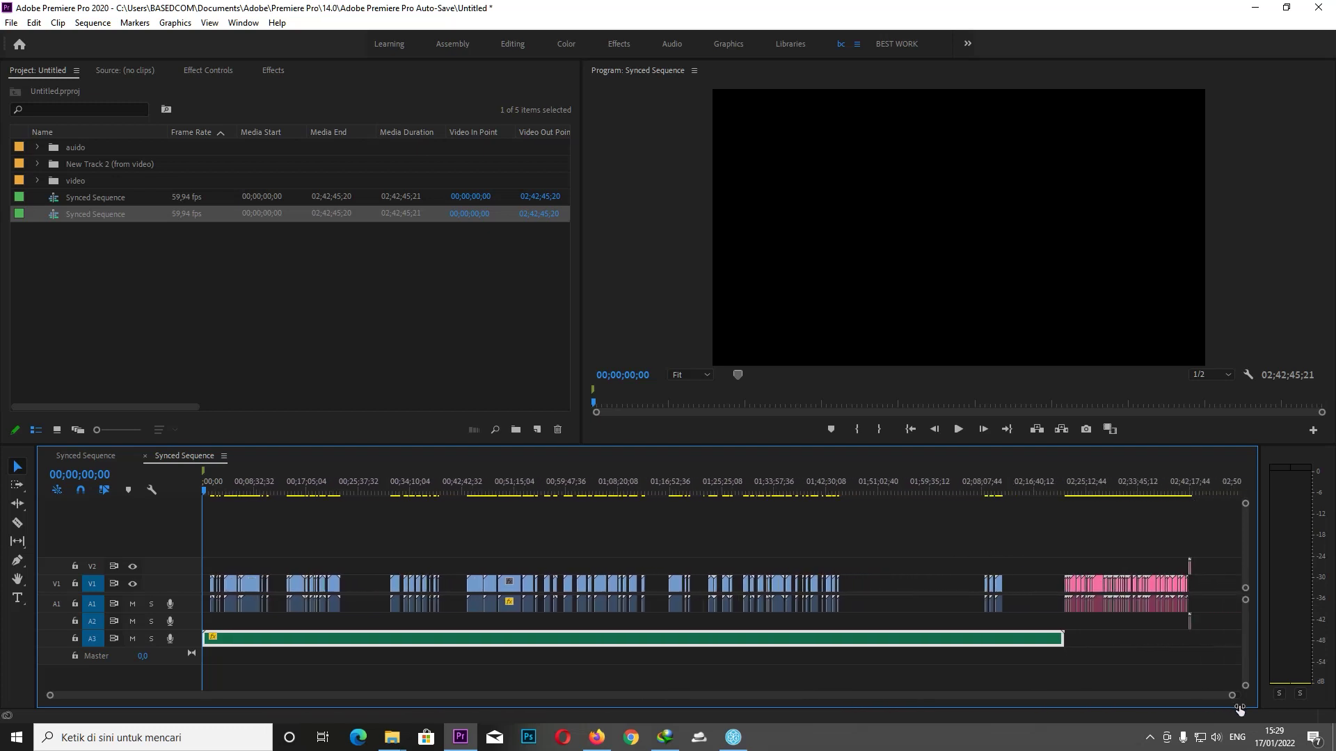
left_click_drag(1049, 516, 1212, 623)
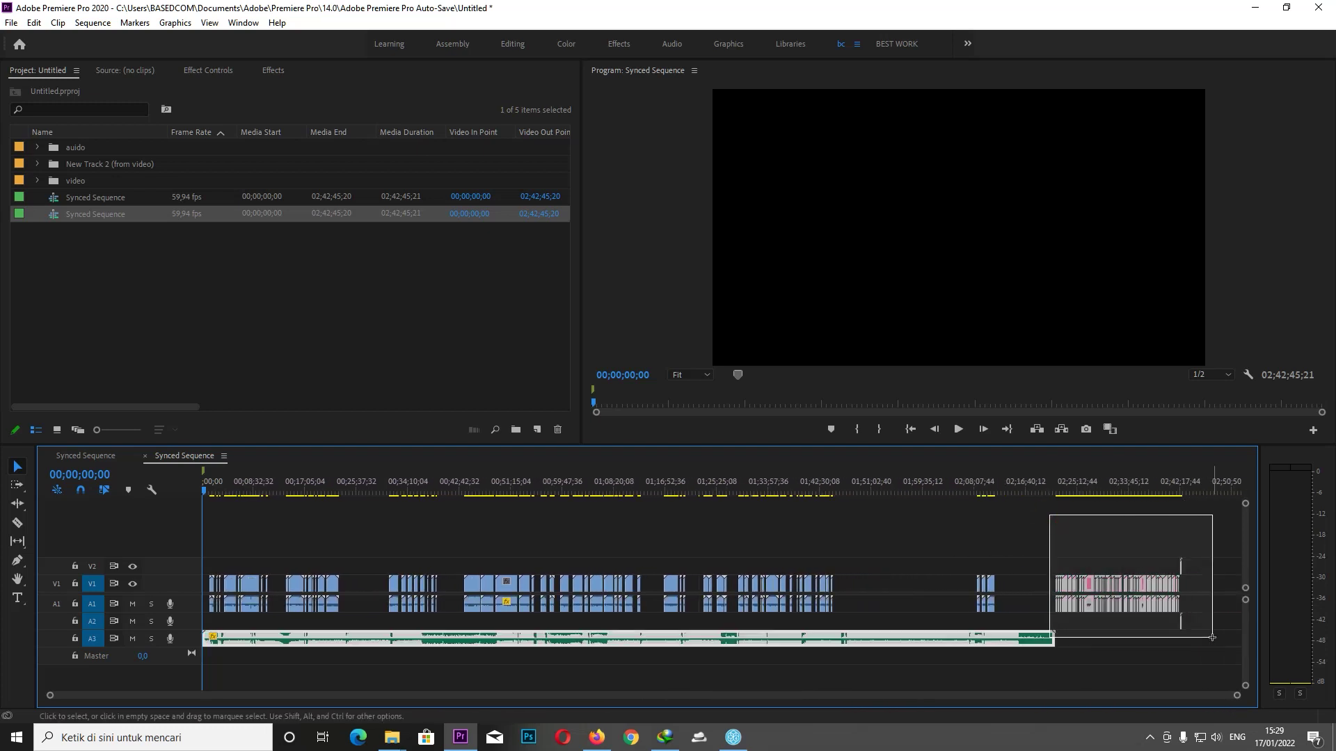
left_click(1135, 557)
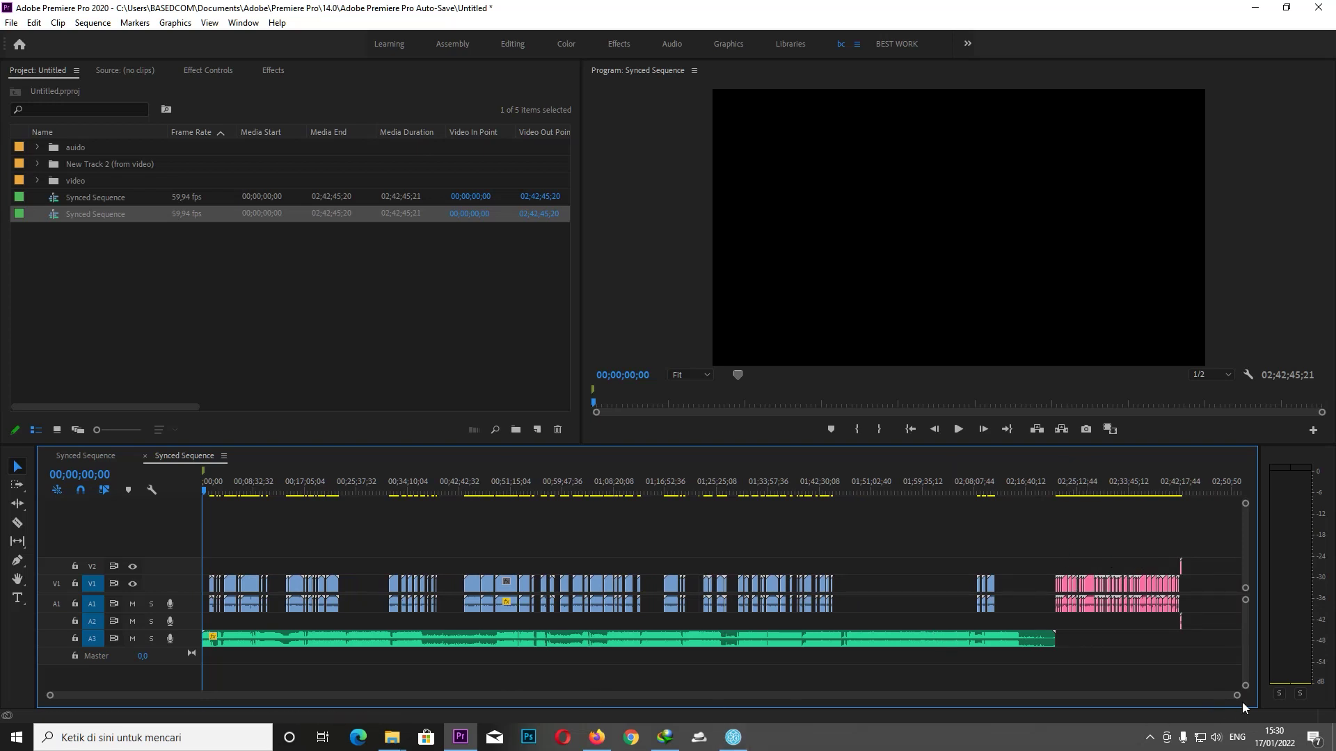
left_click_drag(1238, 698, 939, 685)
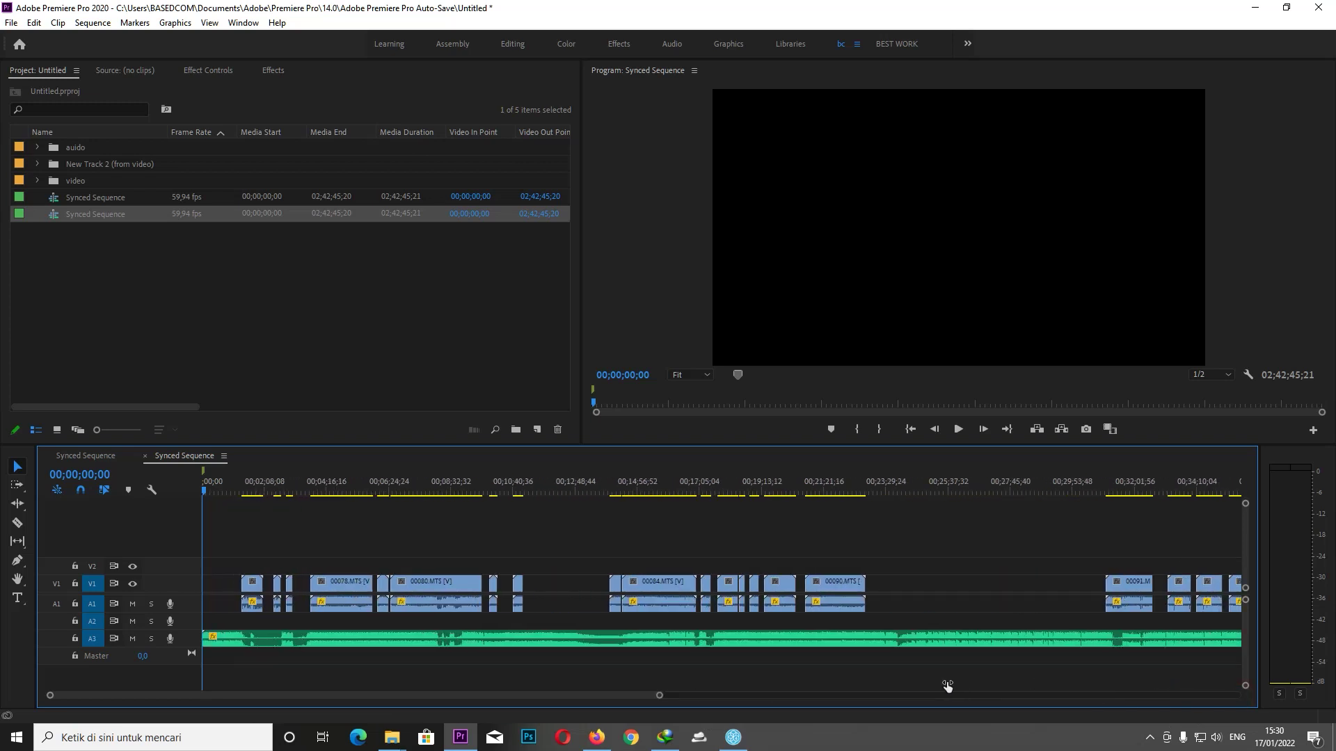
Step: Play the sequence from about 01;04;47 in a maximized monitor, stopping at 01;05;19
left_click(791, 487)
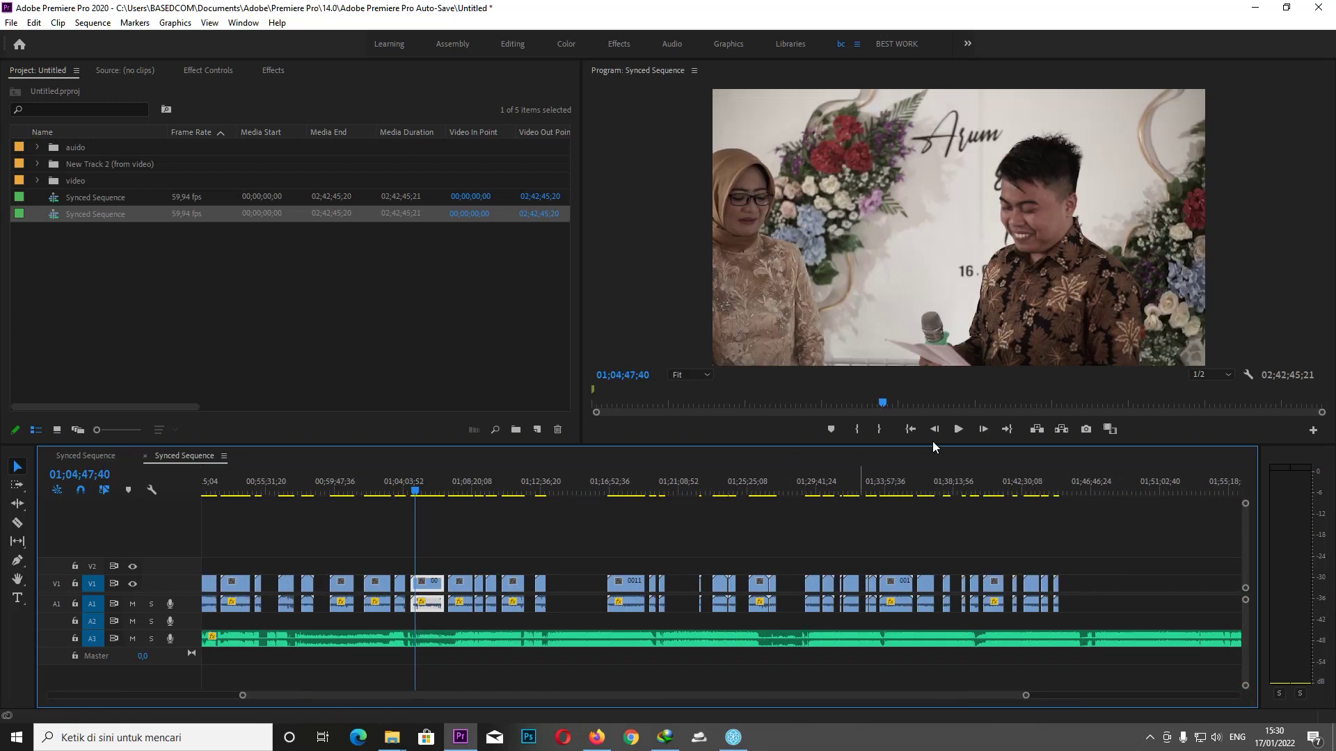
left_click(958, 430)
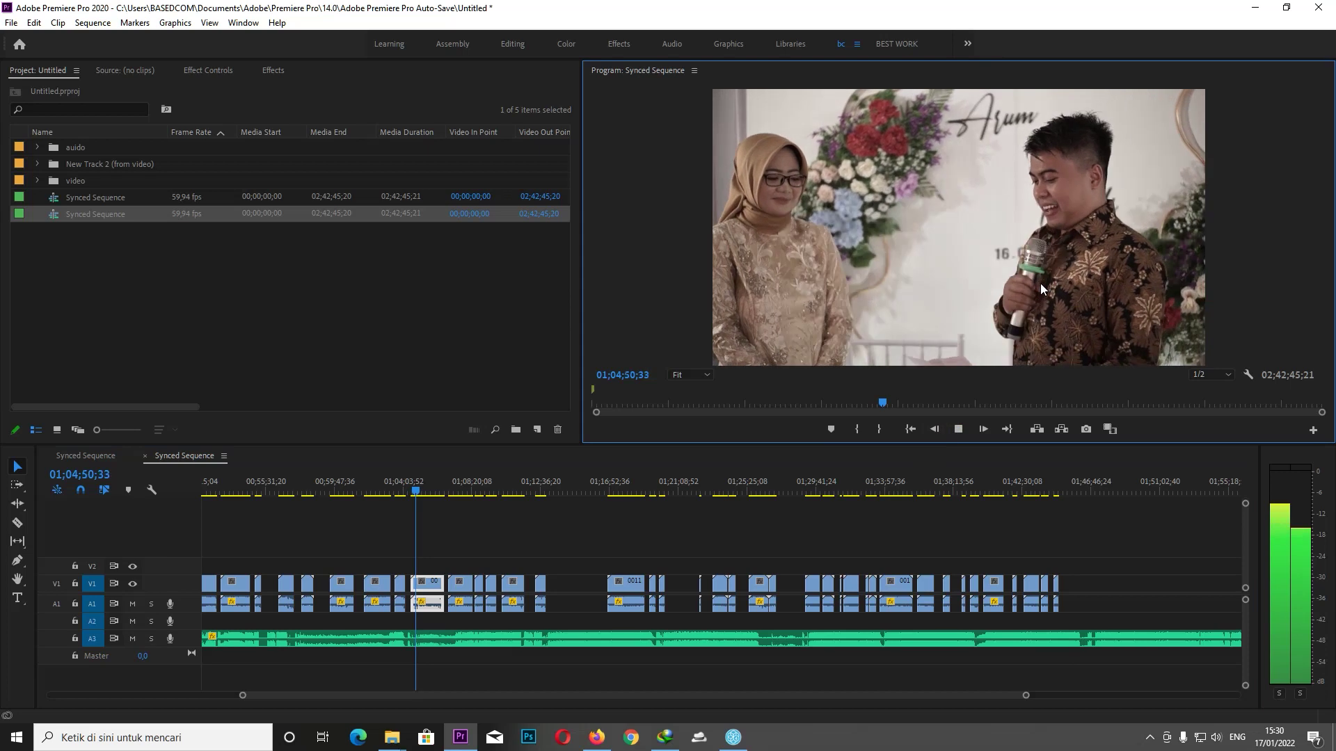
key("grave")
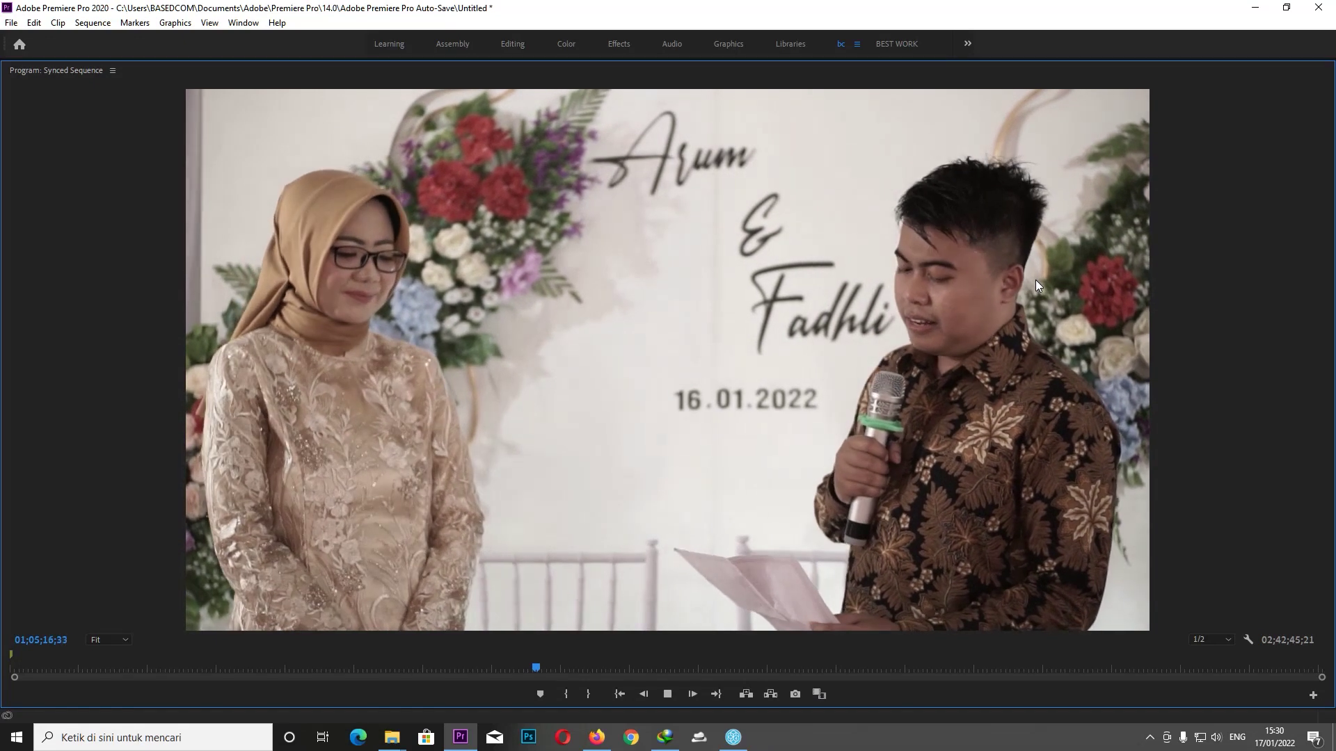
key("grave")
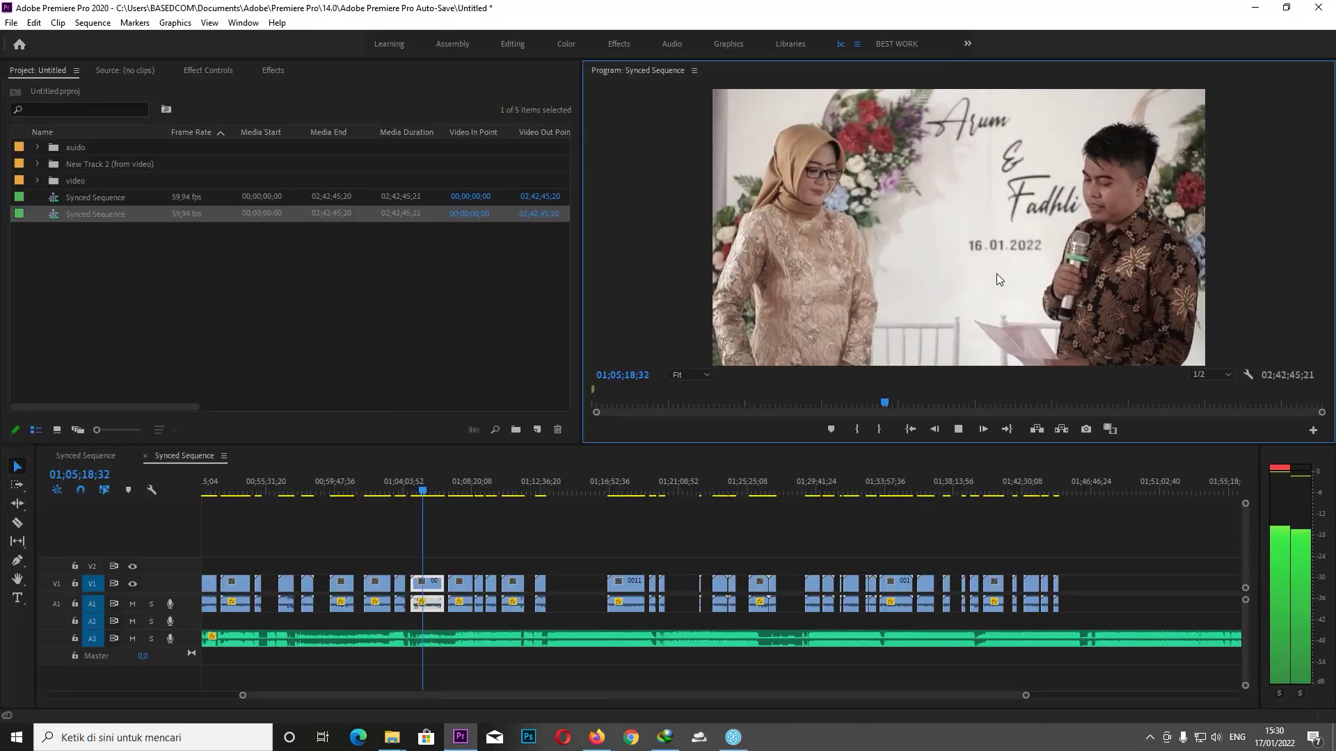
key("space")
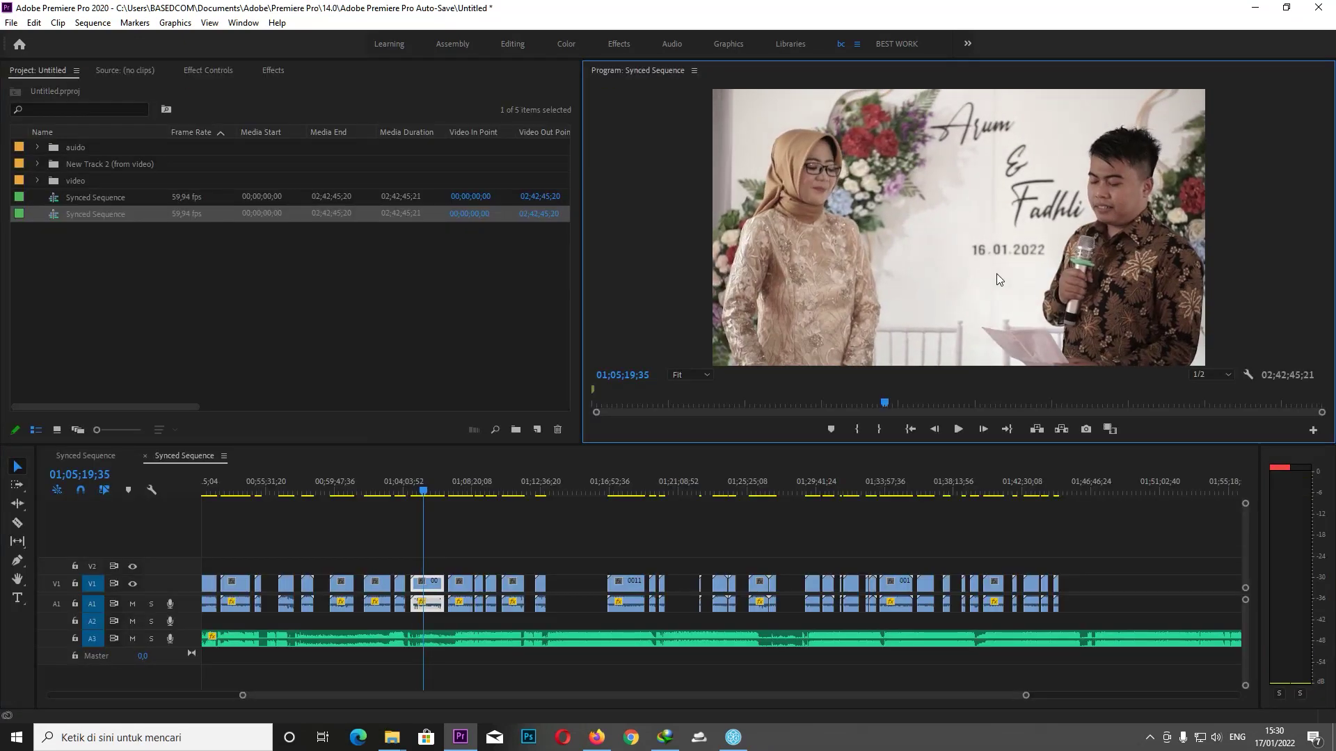